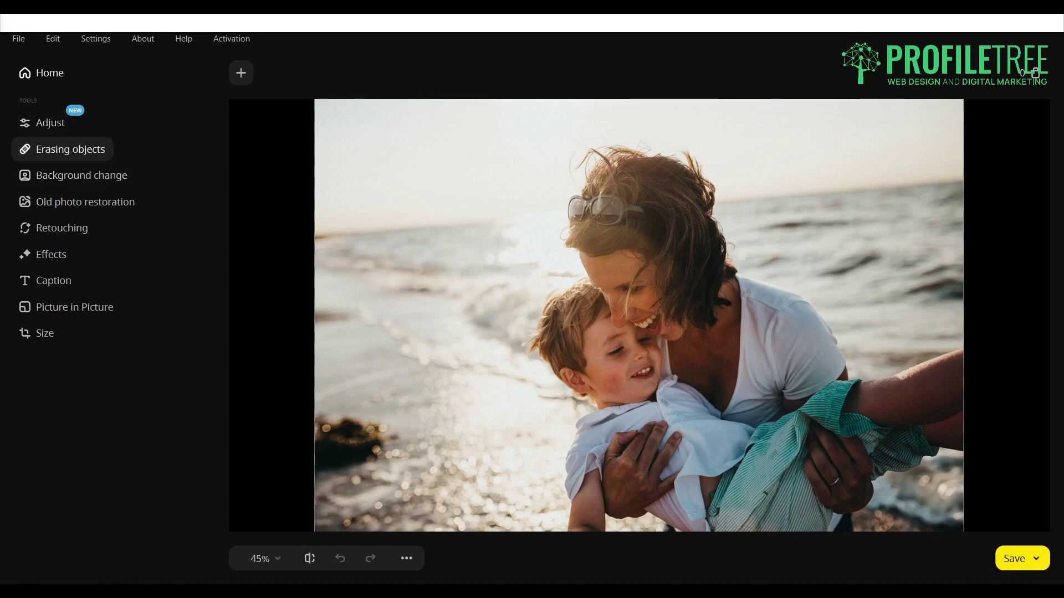
Open Erasing objects with brush size 100 and mask the sea around the woman and the boy's face.
click(71, 149)
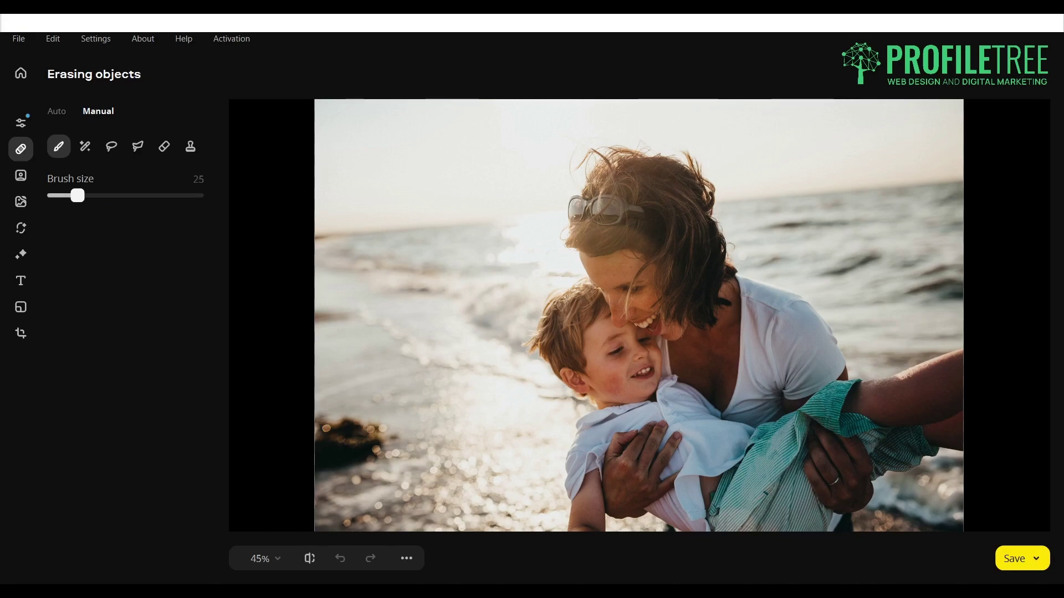
drag(77, 195, 197, 196)
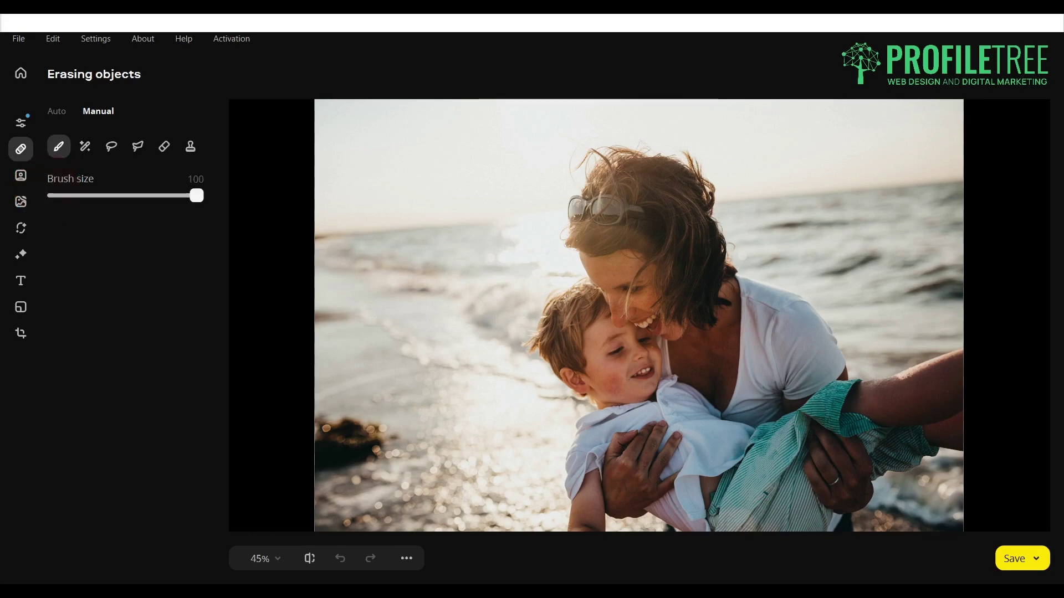
mouse_move(446, 257)
mouse_down()
mouse_move(507, 273)
mouse_move(482, 250)
mouse_move(442, 278)
mouse_move(511, 244)
mouse_move(476, 225)
mouse_up()
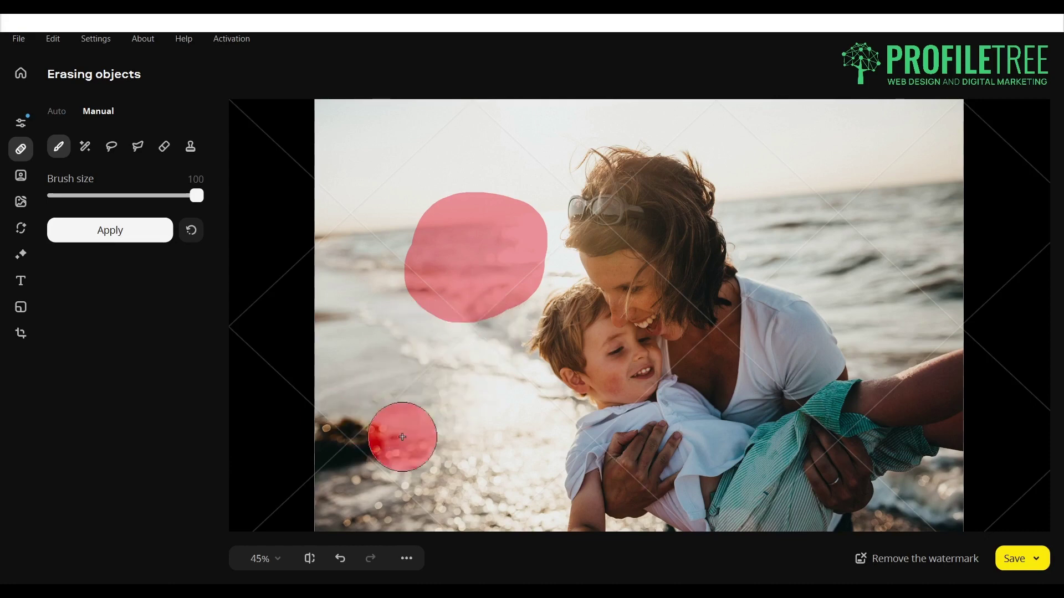
mouse_move(494, 332)
mouse_down()
mouse_move(452, 373)
mouse_move(491, 391)
mouse_move(452, 387)
mouse_up()
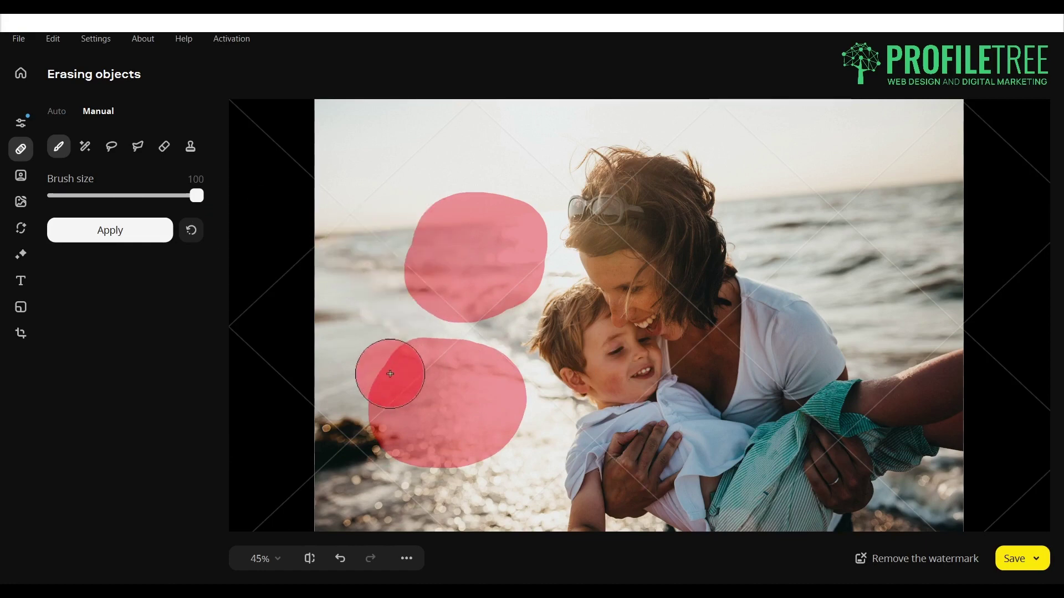
mouse_move(792, 250)
mouse_down()
mouse_move(807, 205)
mouse_move(890, 266)
mouse_move(882, 278)
mouse_move(842, 194)
mouse_move(771, 289)
mouse_up()
mouse_move(439, 249)
mouse_down()
mouse_move(603, 320)
mouse_move(423, 196)
mouse_move(565, 458)
mouse_up()
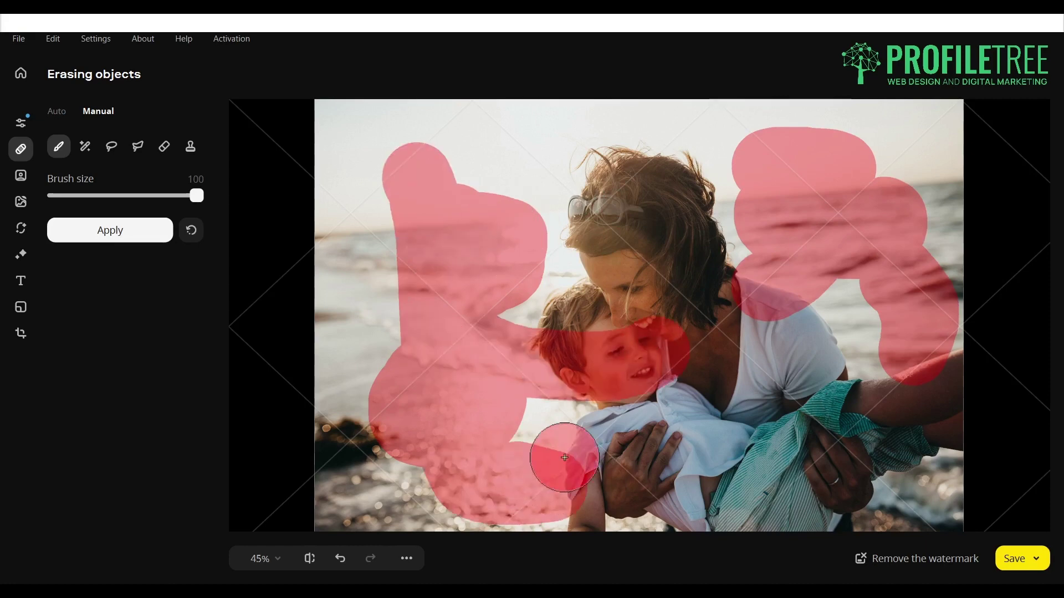
Erase part of the mask, then undo all the mask strokes so the photo is unmarked.
click(164, 146)
mouse_move(480, 249)
mouse_down()
mouse_move(493, 335)
mouse_move(518, 392)
mouse_move(584, 286)
mouse_move(598, 395)
mouse_move(448, 382)
mouse_move(495, 230)
mouse_move(400, 259)
mouse_move(553, 209)
mouse_move(427, 198)
mouse_up()
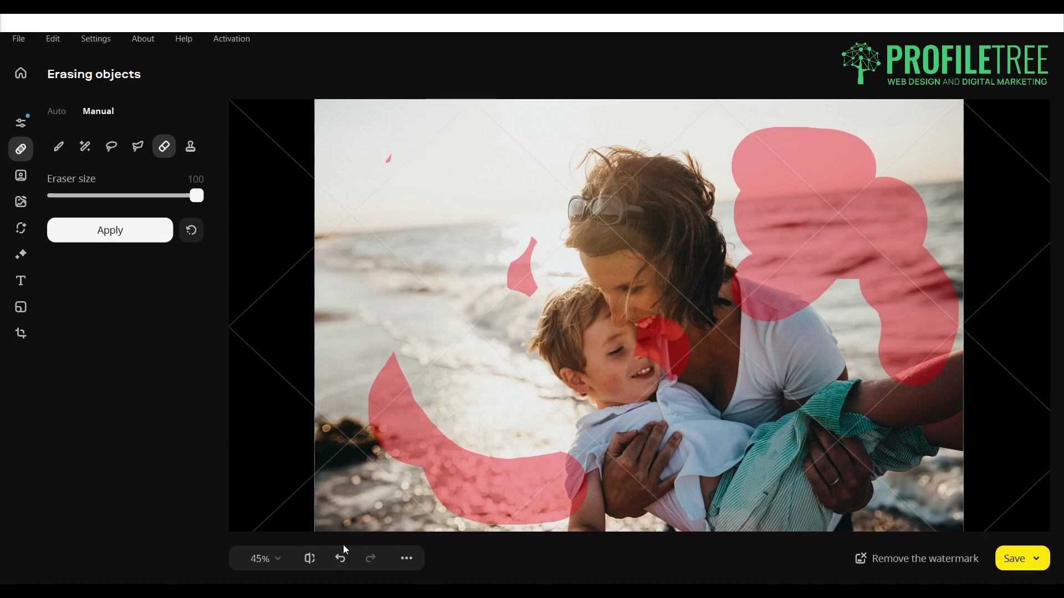
click(340, 559)
key(ctrl+z)
key(ctrl+z)
key(ctrl+z)
key(ctrl+z)
key(ctrl+z)
key(ctrl+z)
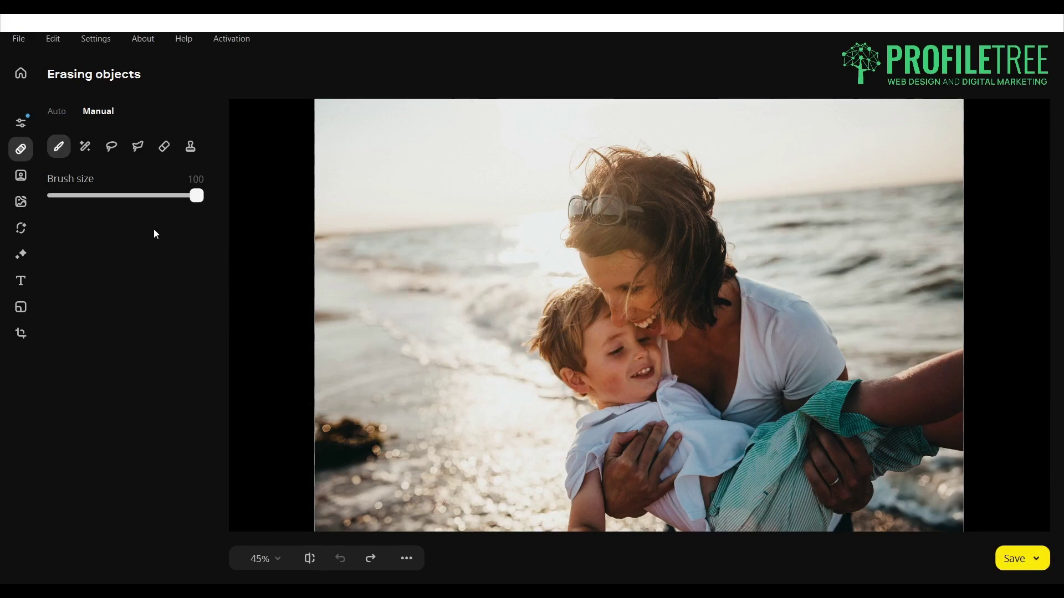
Magic-wand select the sky, sea and lower-left rocks, with sensitivity raised to 100.
click(88, 148)
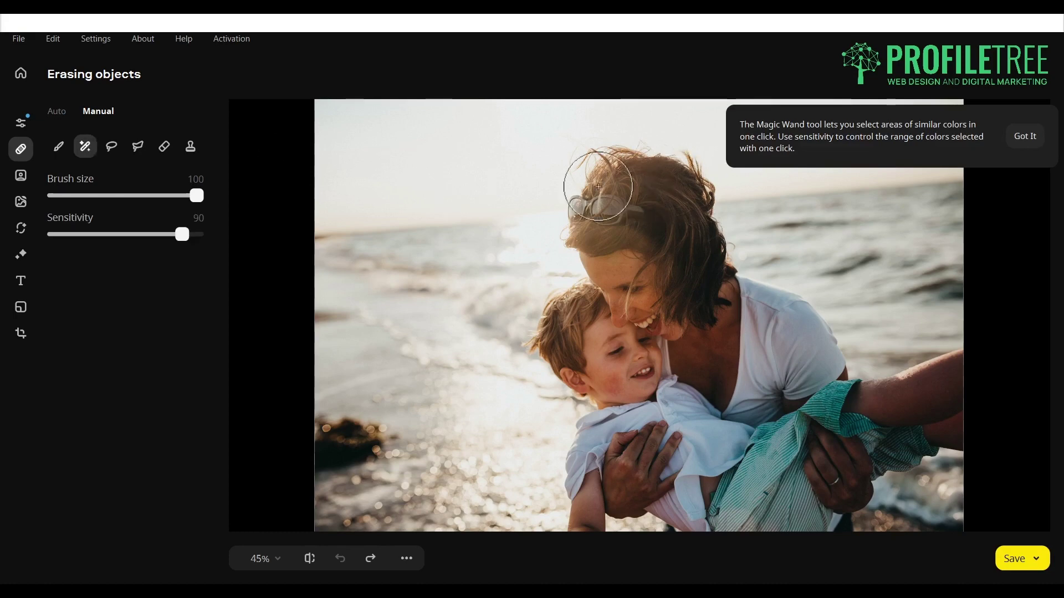
click(562, 206)
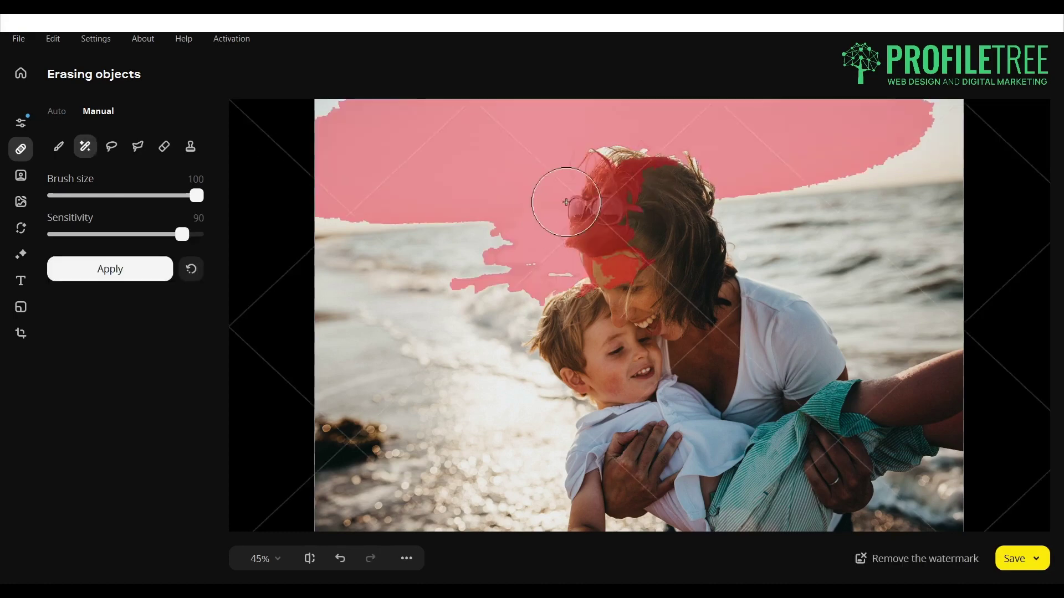
click(412, 305)
click(903, 237)
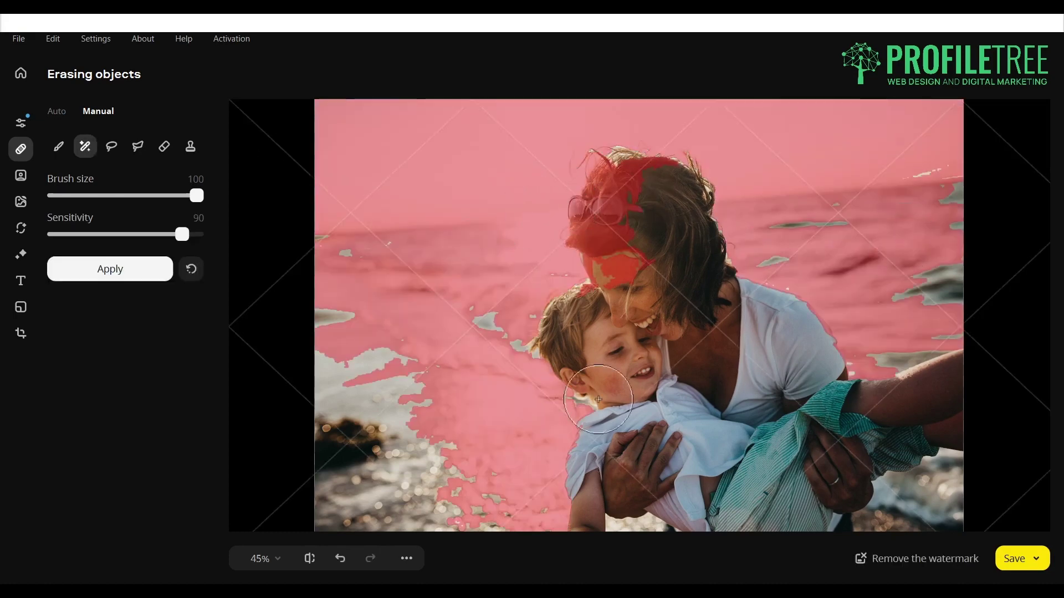
click(394, 468)
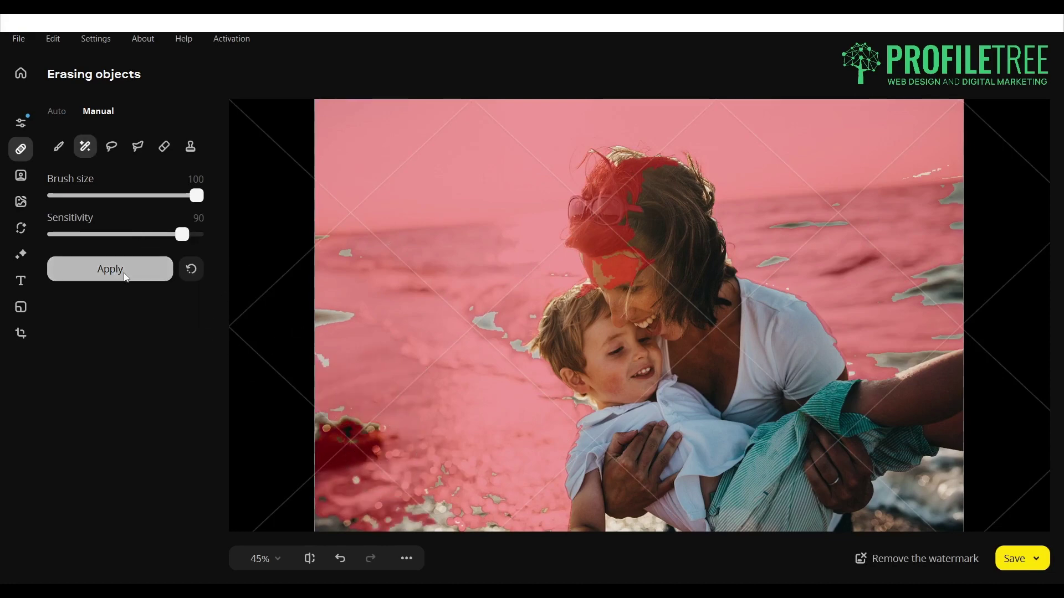
mouse_move(186, 241)
mouse_down()
mouse_move(135, 239)
mouse_move(202, 239)
mouse_up()
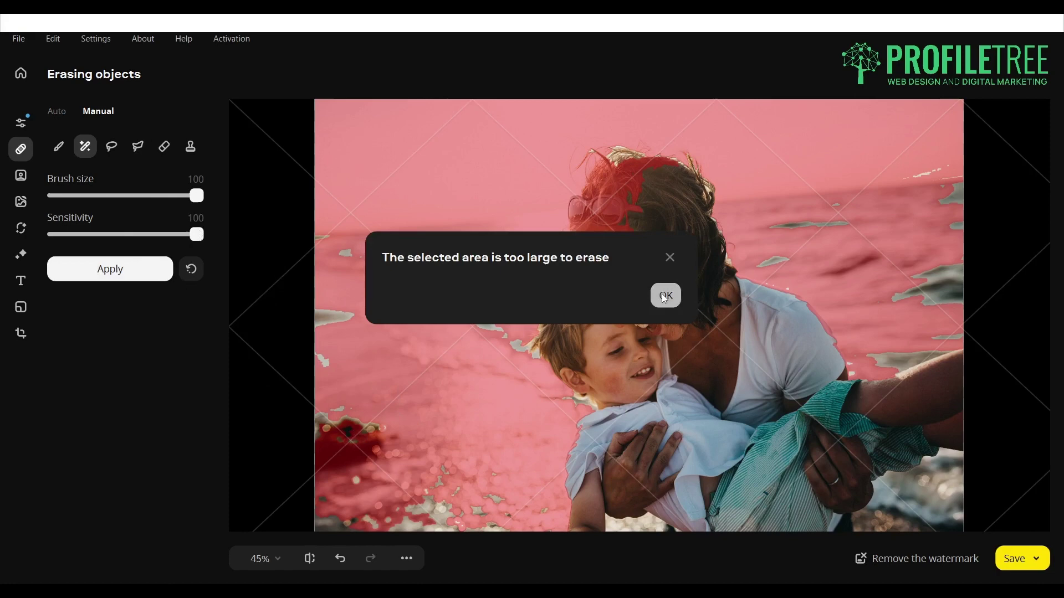
Dismiss the area-too-large warning, clear the colour selection, and pick the Lasso tool.
click(665, 296)
key(ctrl+z)
key(ctrl+z)
key(ctrl+z)
key(ctrl+z)
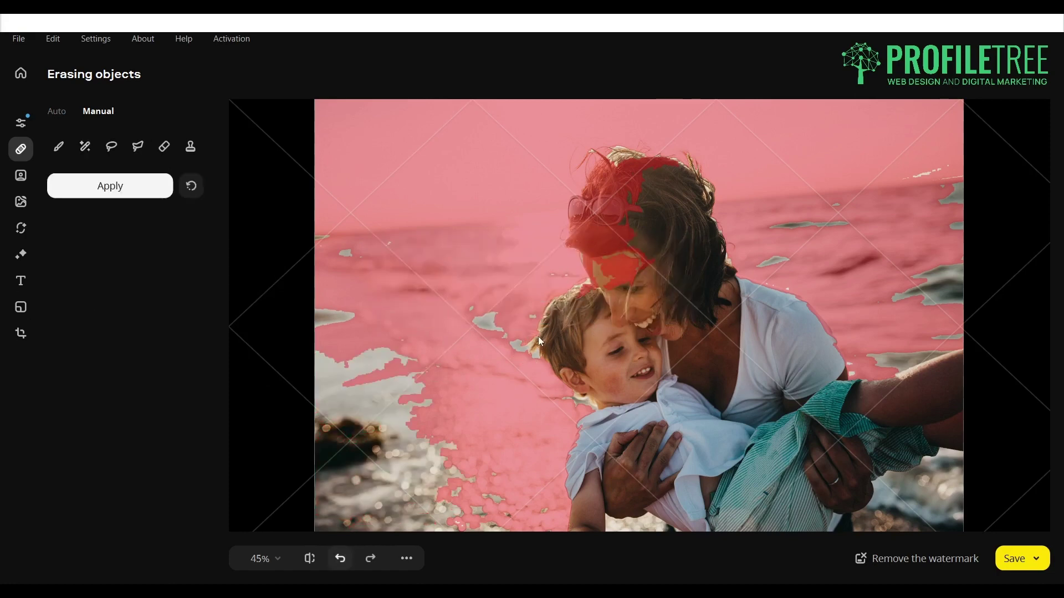
click(114, 146)
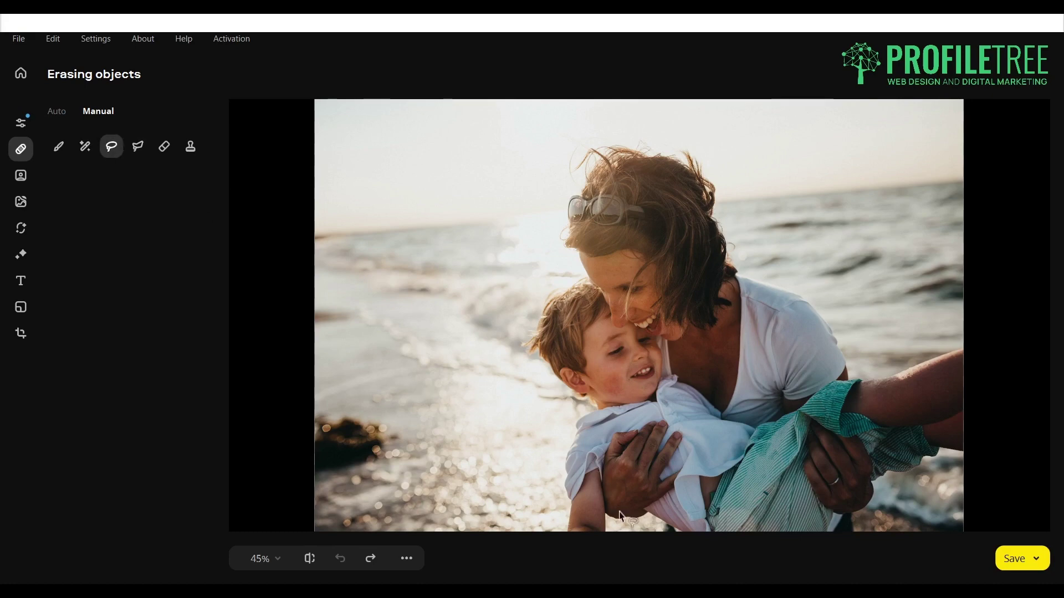
mouse_move(568, 524)
mouse_down()
mouse_move(567, 451)
mouse_move(600, 406)
mouse_move(521, 348)
mouse_move(543, 312)
mouse_move(588, 283)
mouse_move(561, 220)
mouse_move(572, 189)
mouse_move(611, 163)
mouse_move(675, 154)
mouse_move(715, 204)
mouse_move(729, 270)
mouse_move(816, 305)
mouse_move(867, 381)
mouse_move(964, 357)
mouse_move(962, 459)
mouse_move(879, 494)
mouse_move(863, 530)
mouse_move(576, 538)
mouse_up()
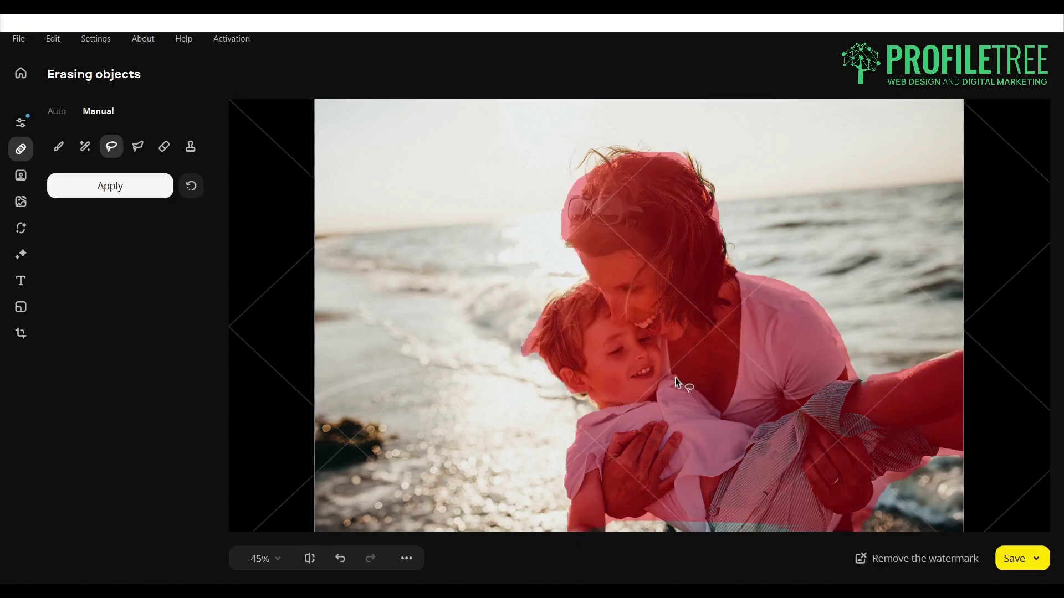
click(170, 148)
click(129, 235)
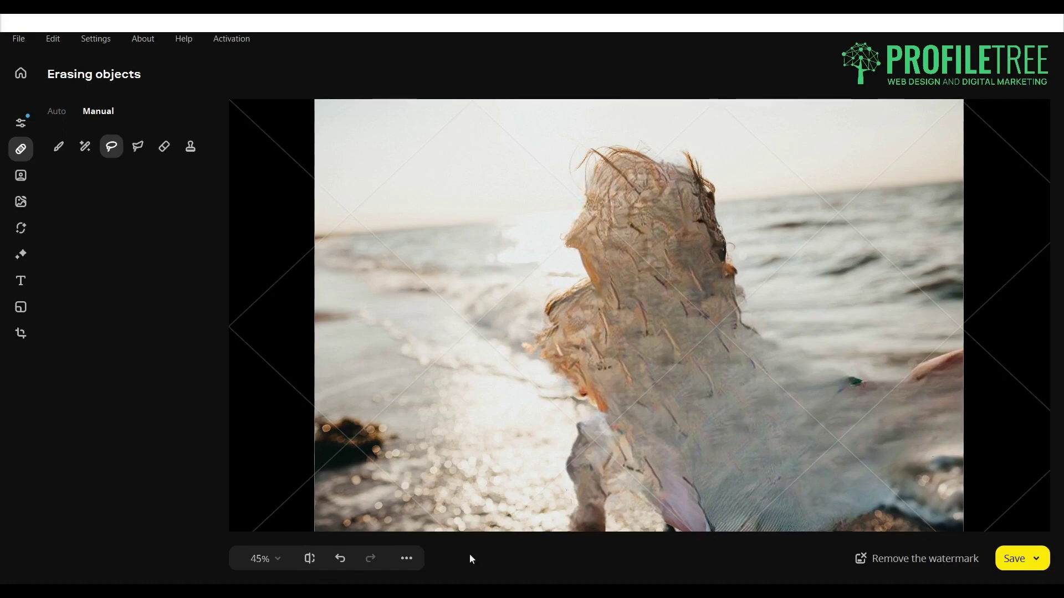
click(349, 562)
click(347, 562)
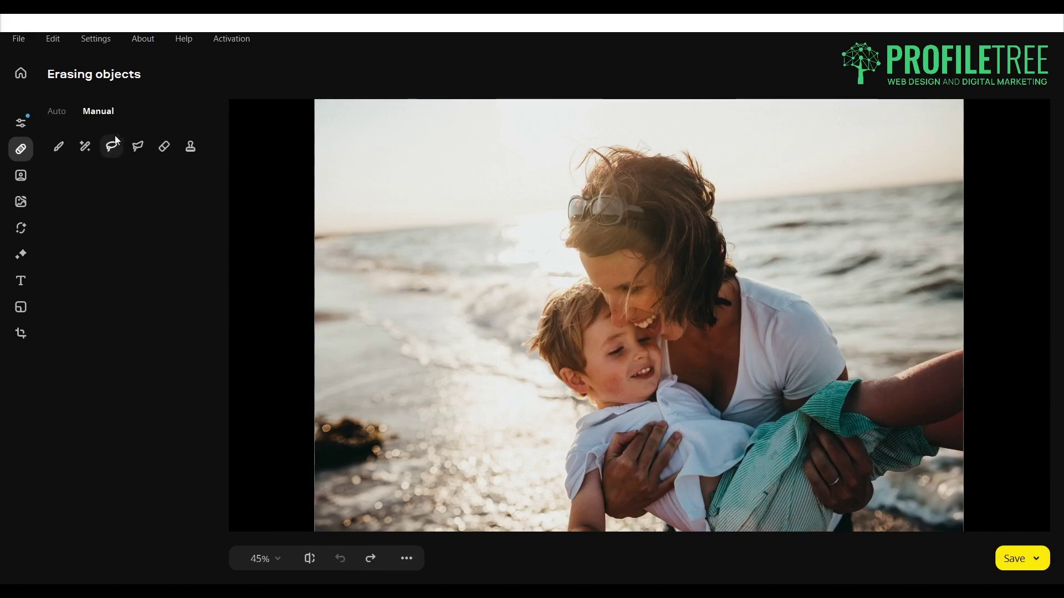
Back in manual Brush mode, mask the left strip of sea and rocks.
click(62, 115)
click(88, 114)
click(166, 145)
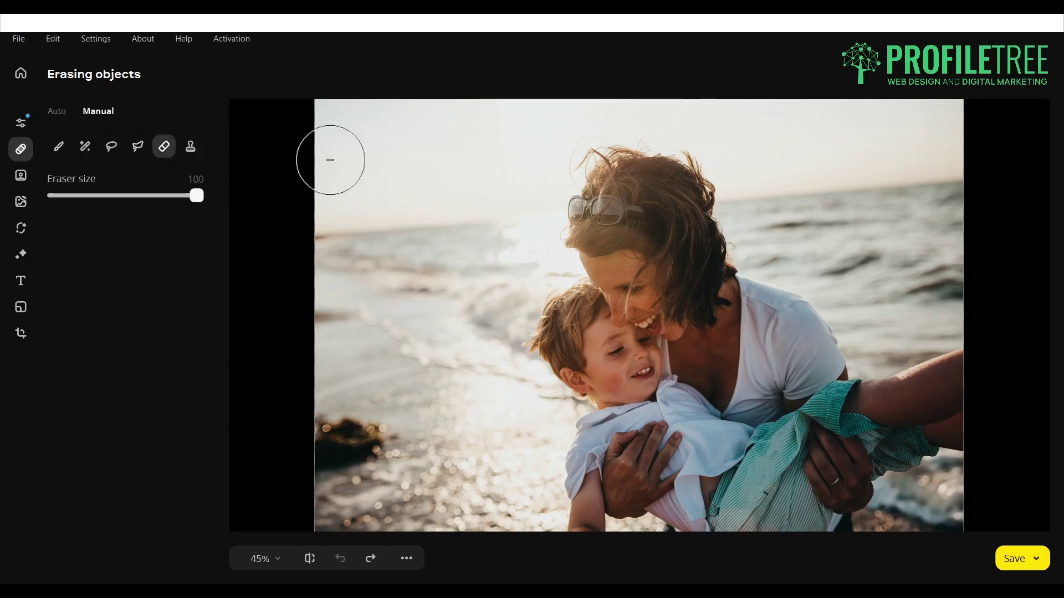
click(60, 147)
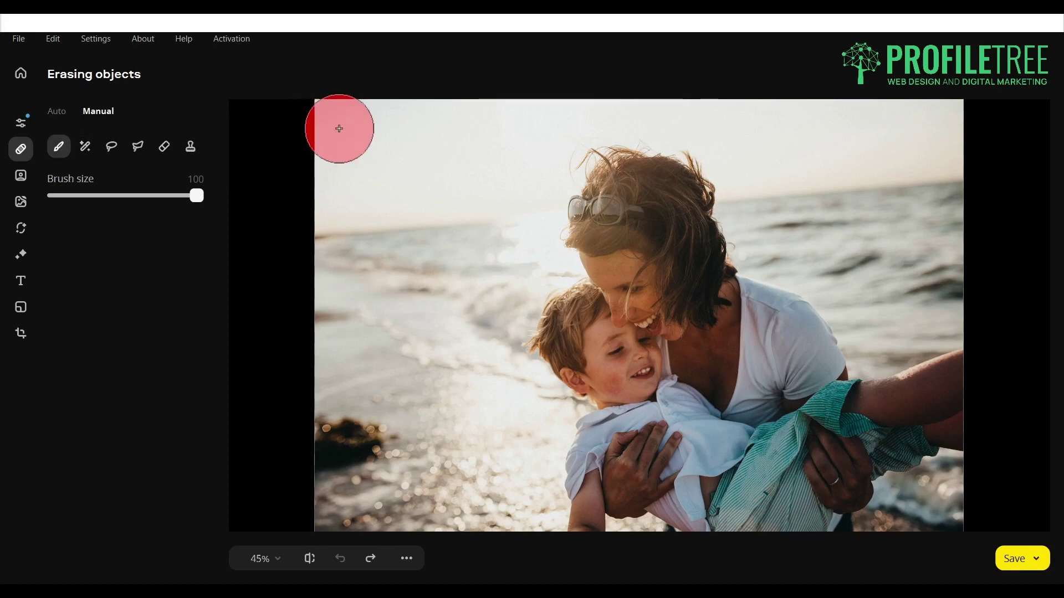
mouse_move(364, 125)
mouse_down()
mouse_move(316, 123)
mouse_move(345, 482)
mouse_move(393, 502)
mouse_move(318, 498)
mouse_move(403, 484)
mouse_move(409, 107)
mouse_move(384, 207)
mouse_move(395, 397)
mouse_move(378, 137)
mouse_move(404, 260)
mouse_move(383, 141)
mouse_move(428, 512)
mouse_move(458, 495)
mouse_move(442, 361)
mouse_move(454, 134)
mouse_move(443, 350)
mouse_move(469, 507)
mouse_move(453, 190)
mouse_move(449, 506)
mouse_up()
Erase the masked left strip from the photo, then undo the removal.
right_click(458, 441)
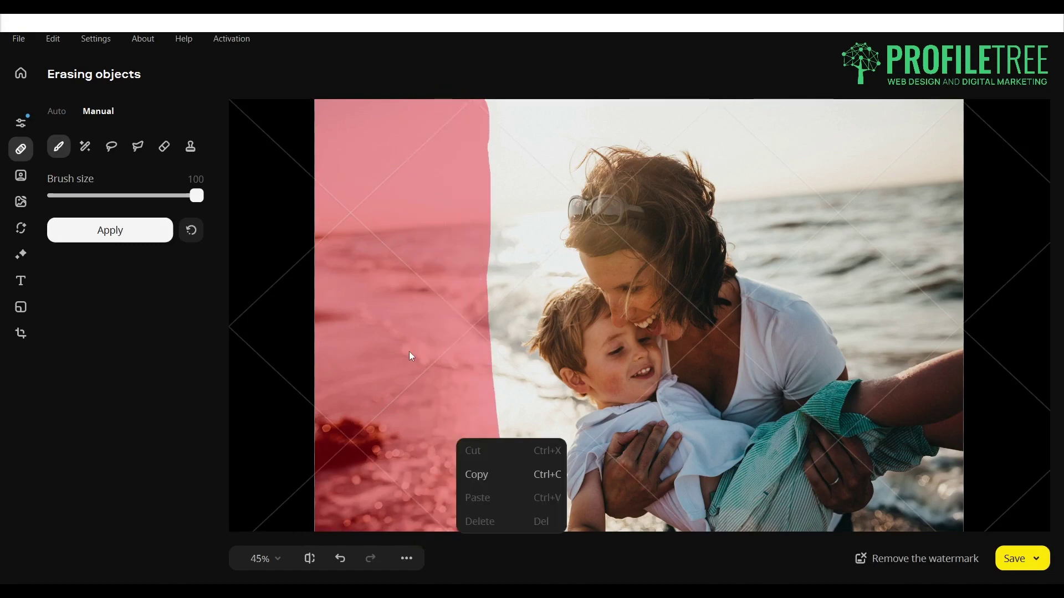
click(119, 241)
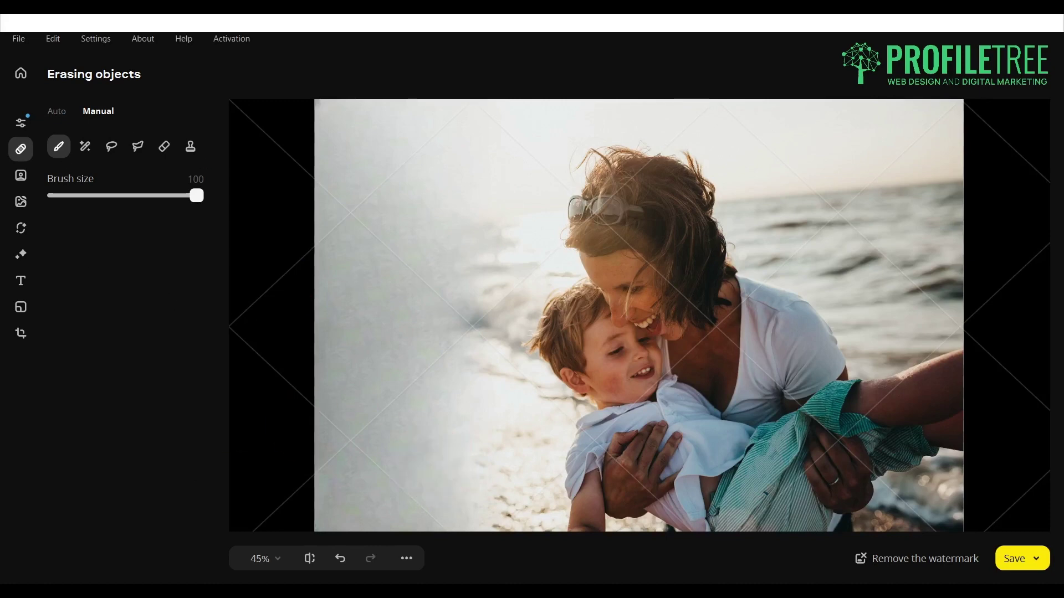
click(340, 559)
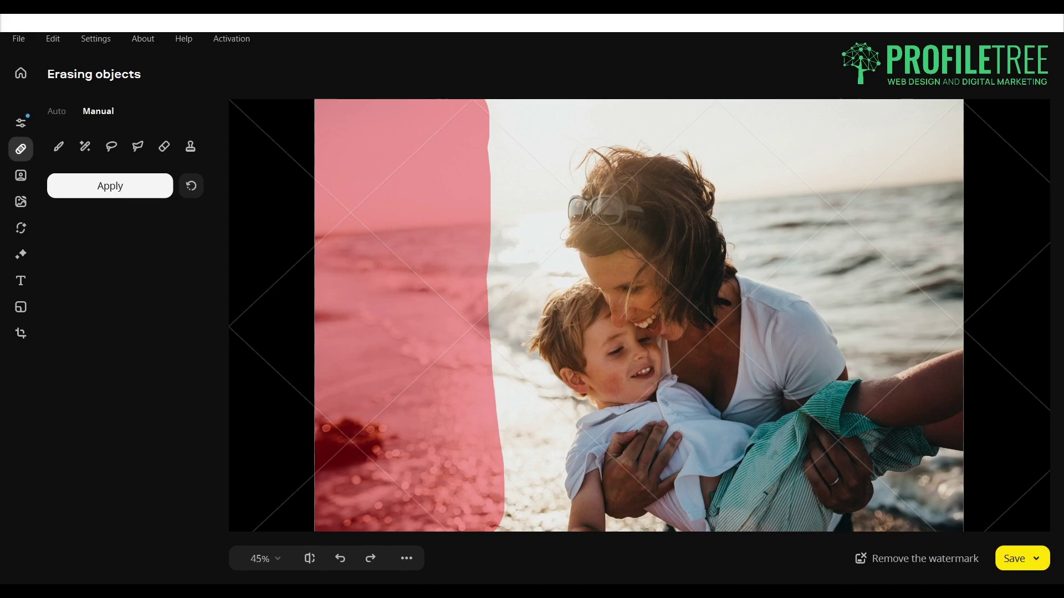
Switch to Auto selection with area 54 and auto-select the sea and sky patches for erasing.
click(49, 112)
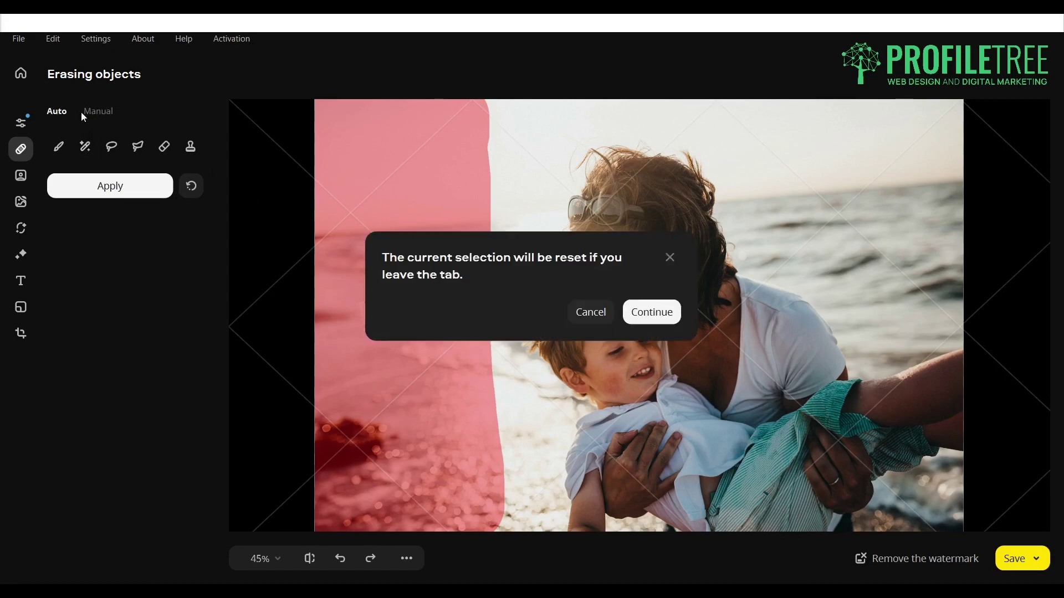
click(665, 312)
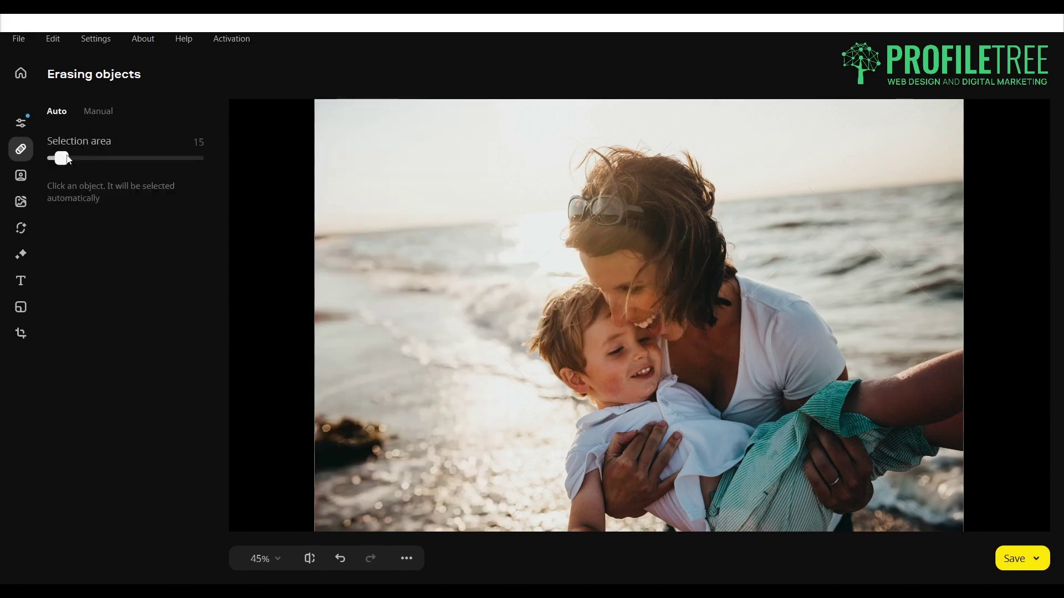
drag(67, 157, 124, 159)
click(510, 375)
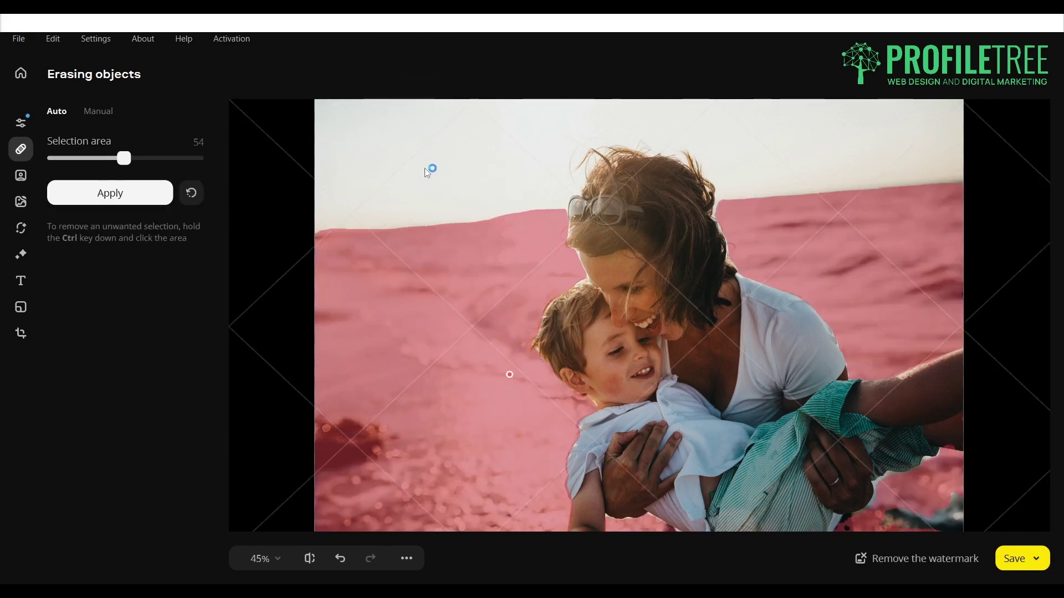
click(416, 130)
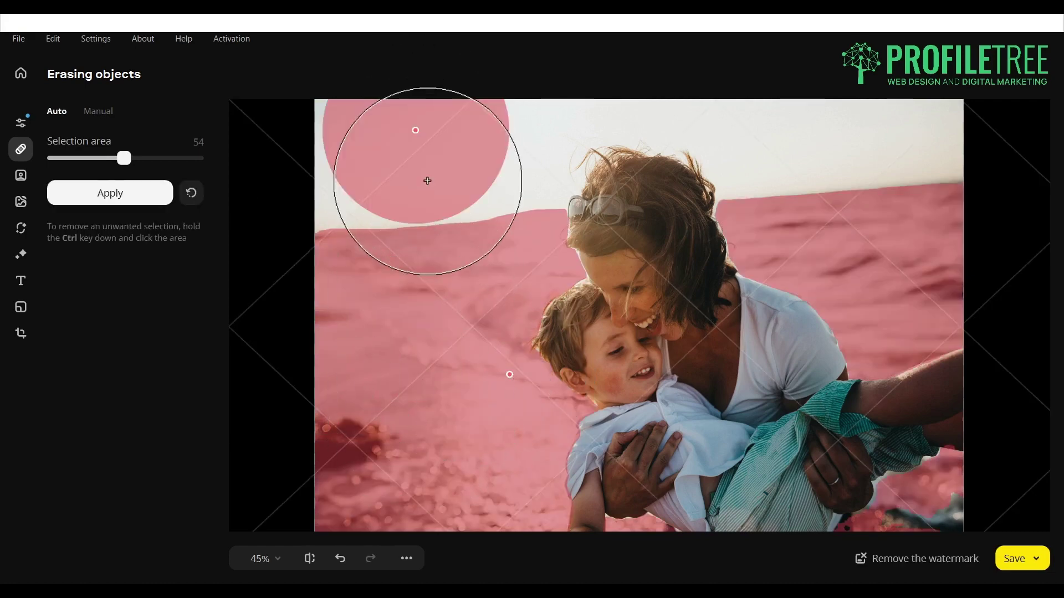
click(840, 153)
click(363, 161)
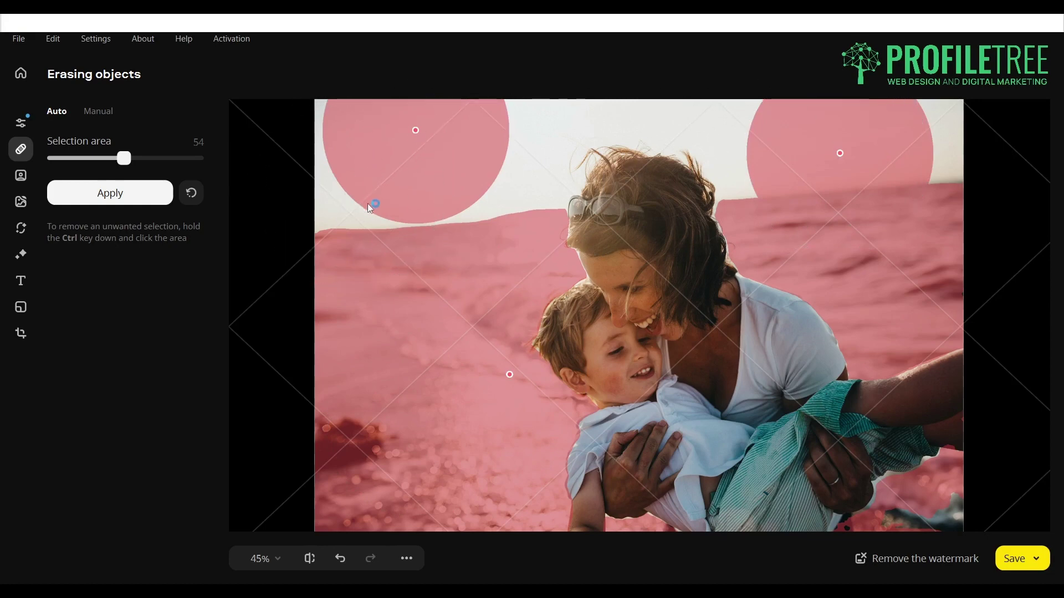
click(339, 145)
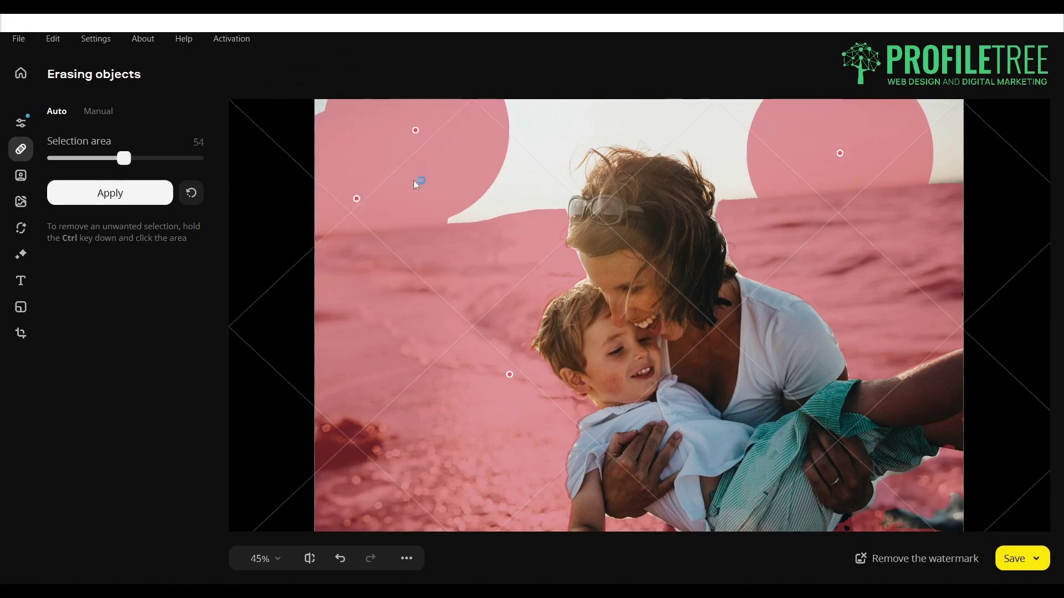
click(485, 189)
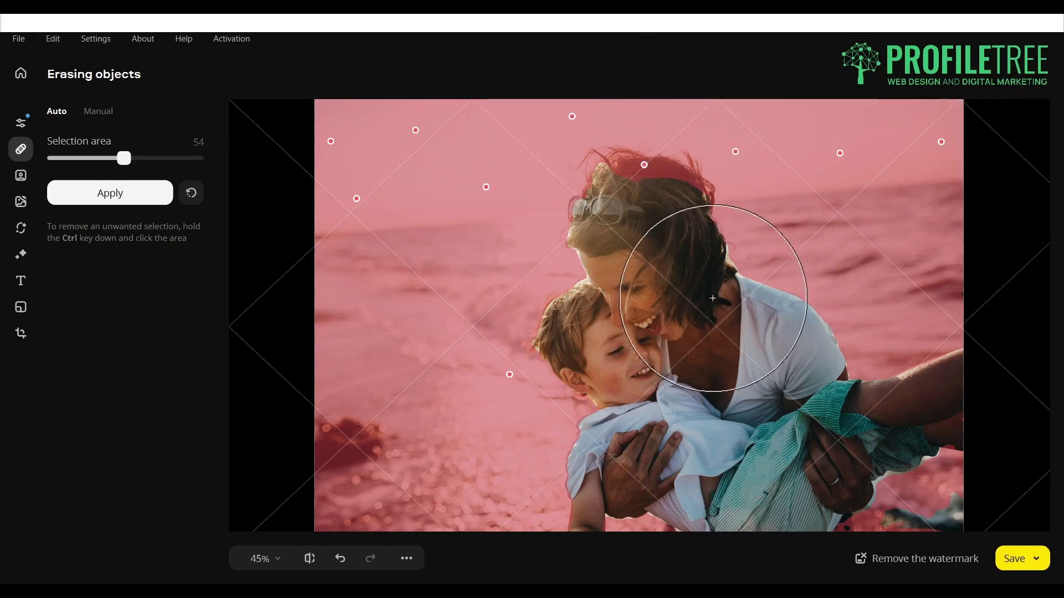
Retry erasing through area-too-large warnings, undoing the sky patches until the selection shrinks.
click(136, 203)
click(666, 296)
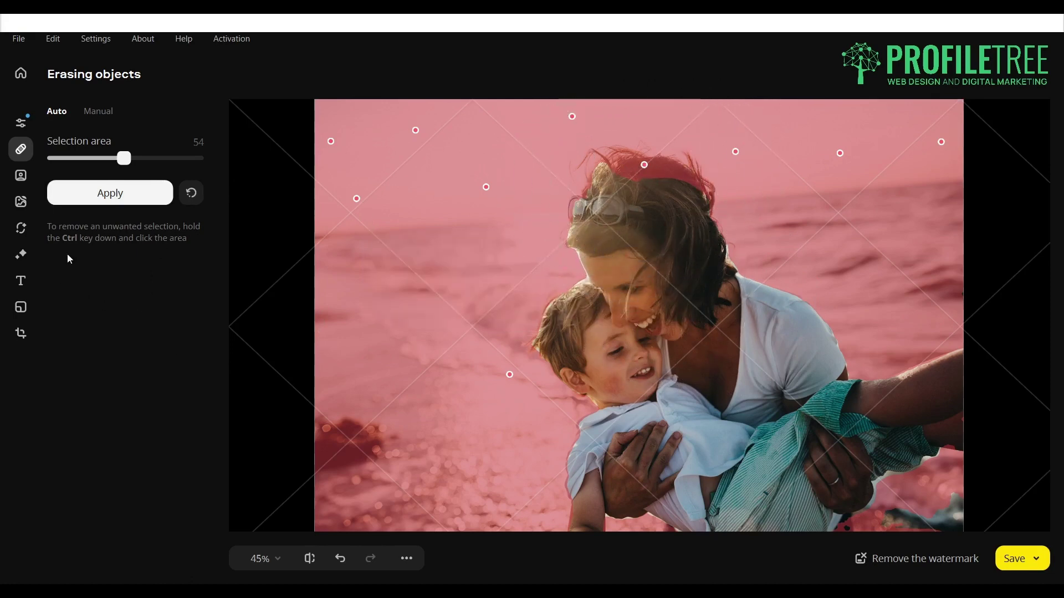
click(118, 188)
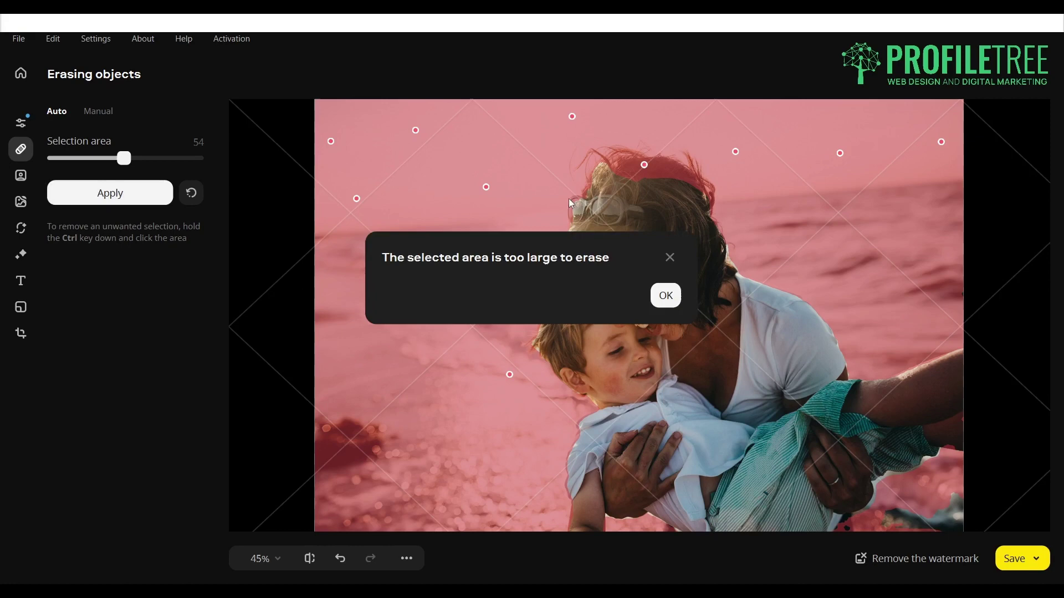
click(667, 295)
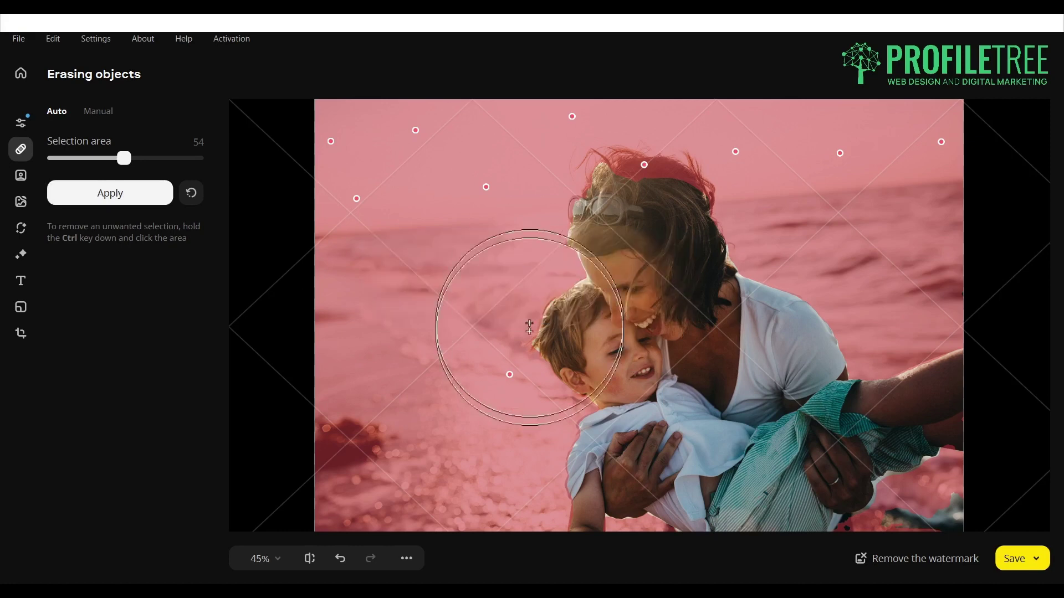
click(341, 560)
click(341, 560)
click(342, 560)
click(341, 560)
click(342, 561)
click(342, 561)
click(342, 561)
click(343, 562)
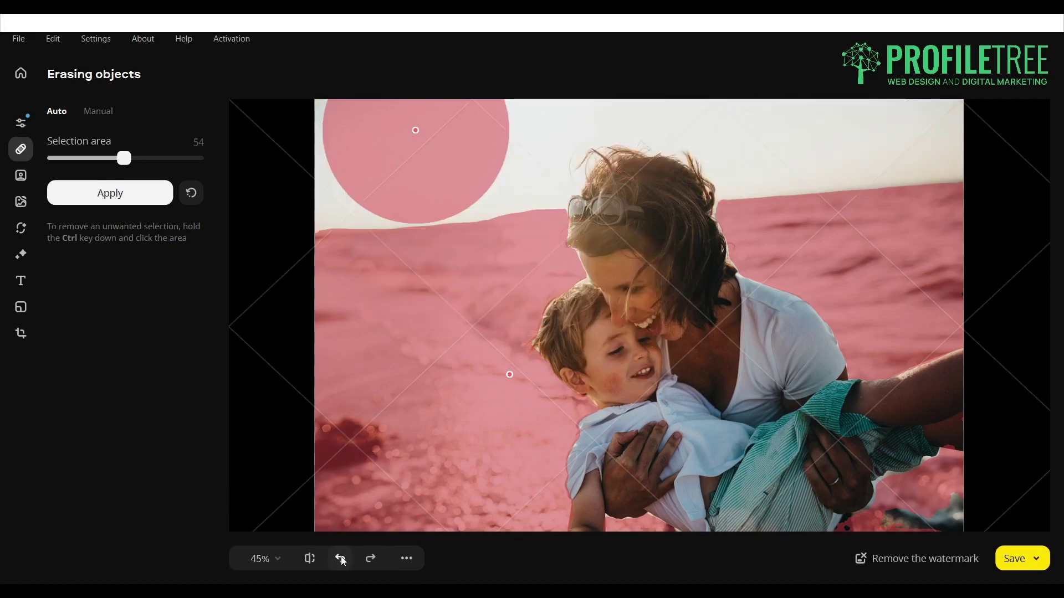
click(342, 558)
click(106, 194)
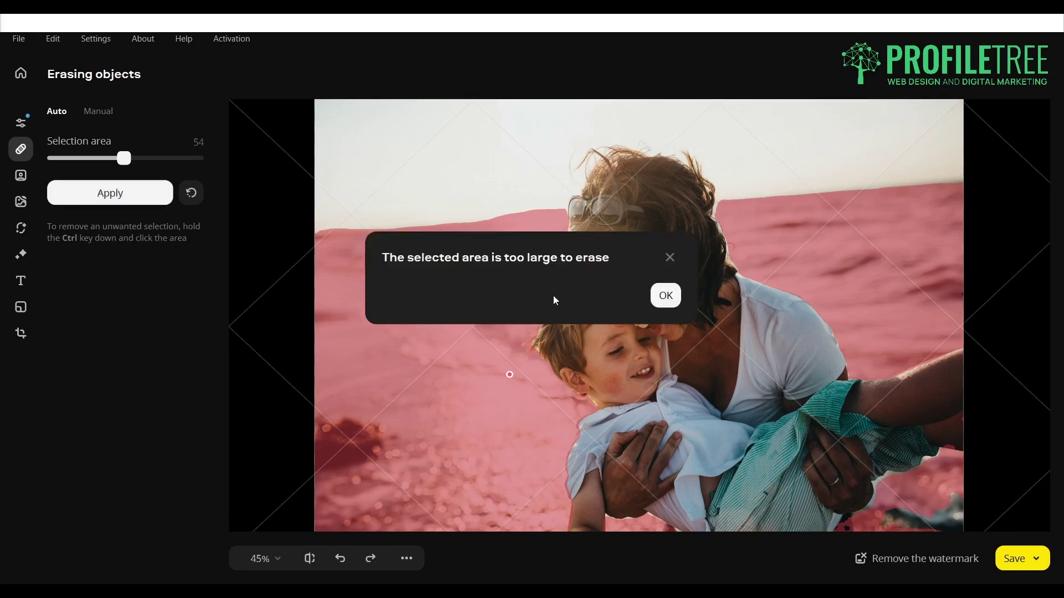
click(664, 294)
Clear the leftover sea selection, erase the mother and child, then undo to restore them.
click(341, 558)
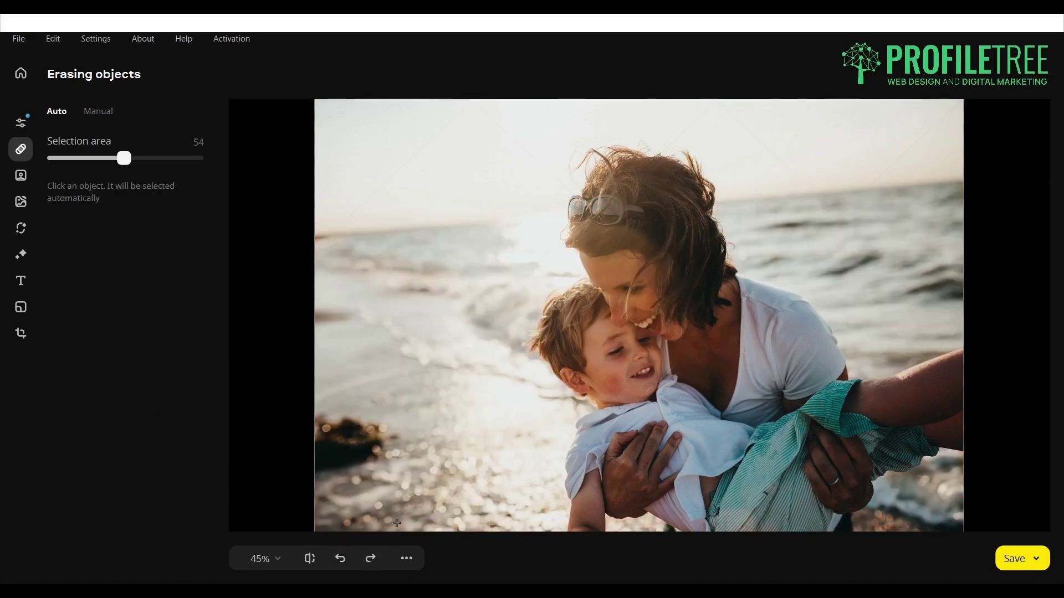
click(656, 262)
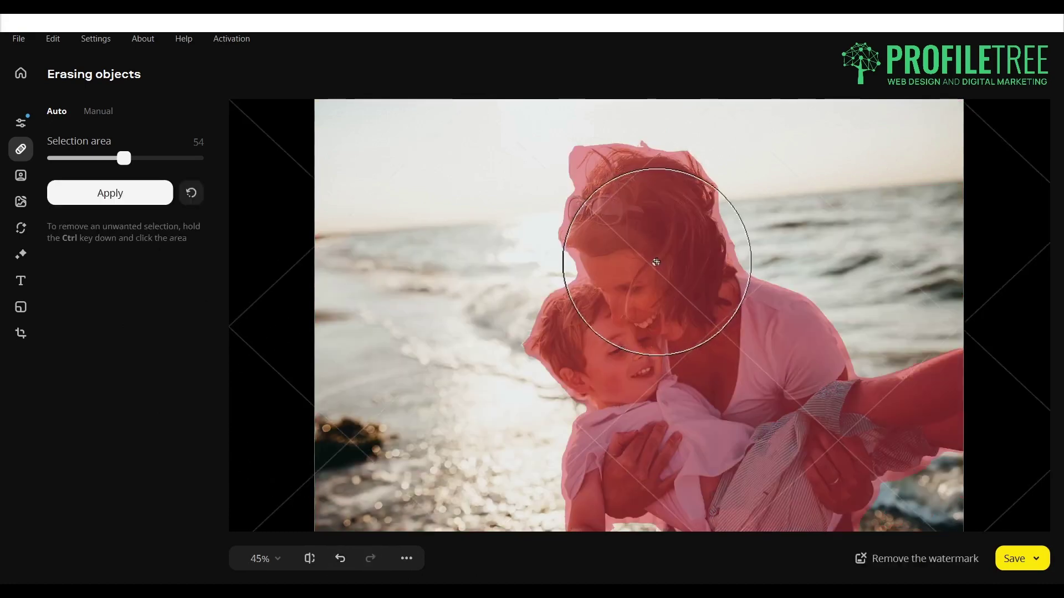
click(140, 188)
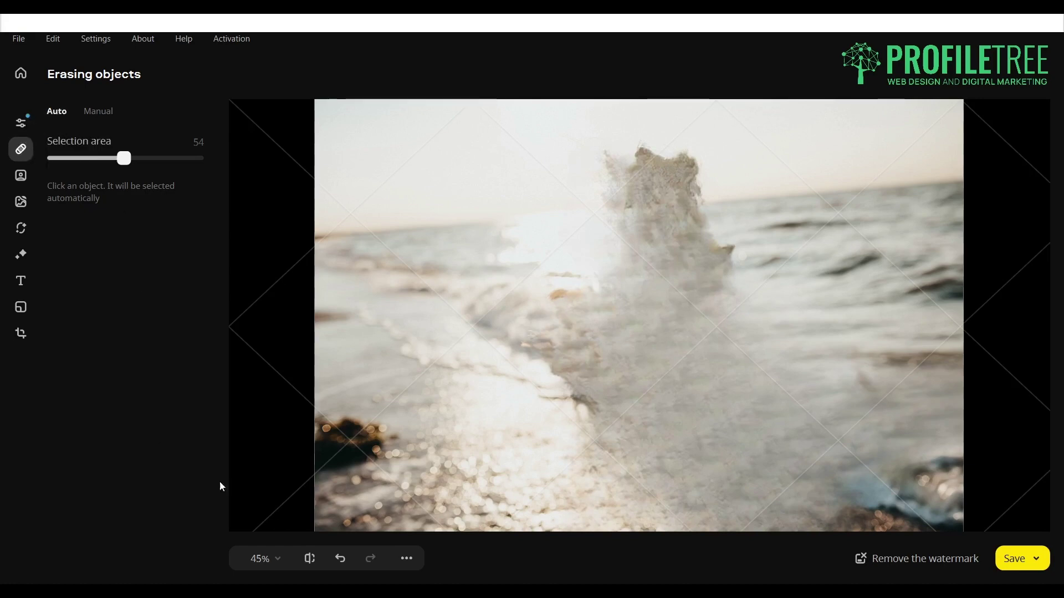
click(340, 560)
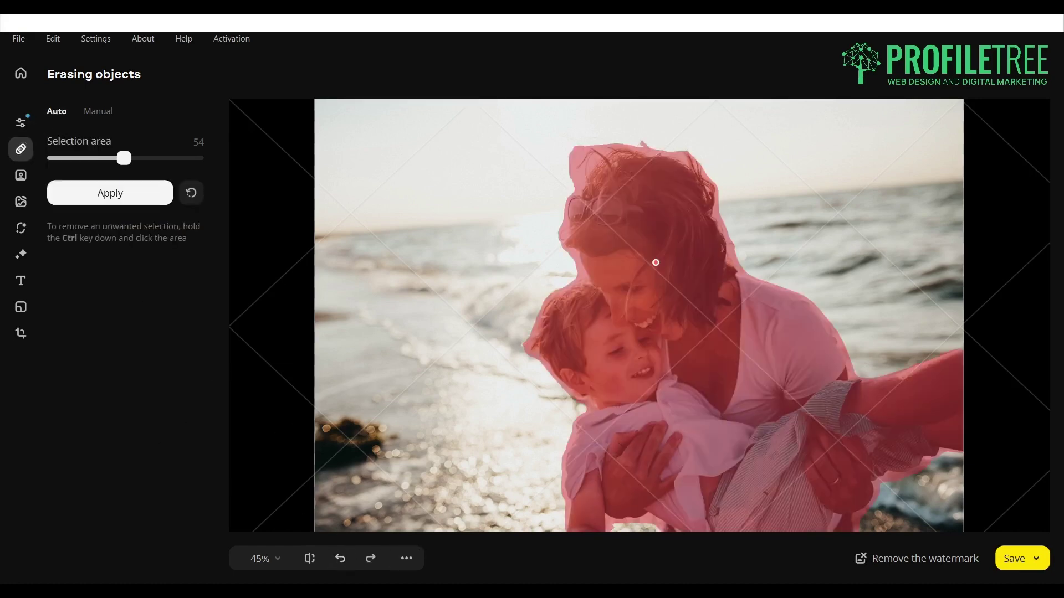
click(21, 176)
click(646, 312)
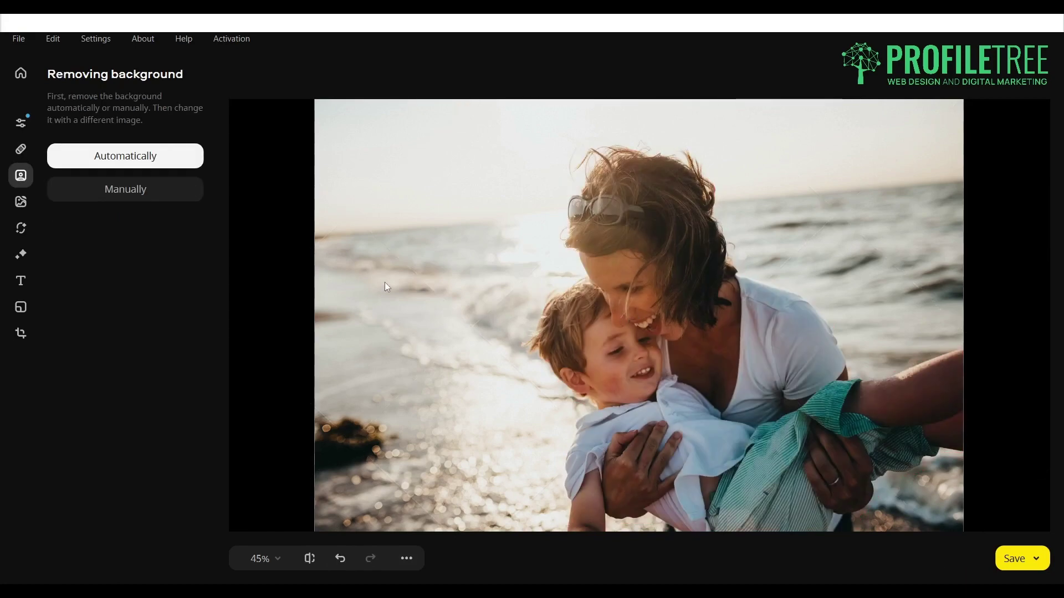
Auto-remove the background and try city street, colonnade, red stage and wavy-pattern backdrops.
click(160, 157)
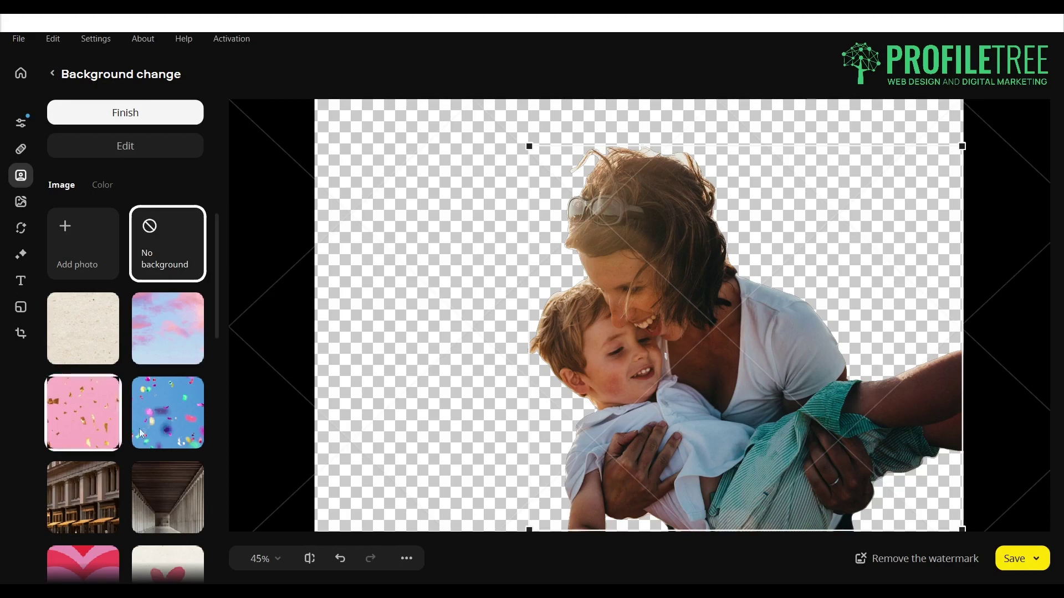
click(72, 498)
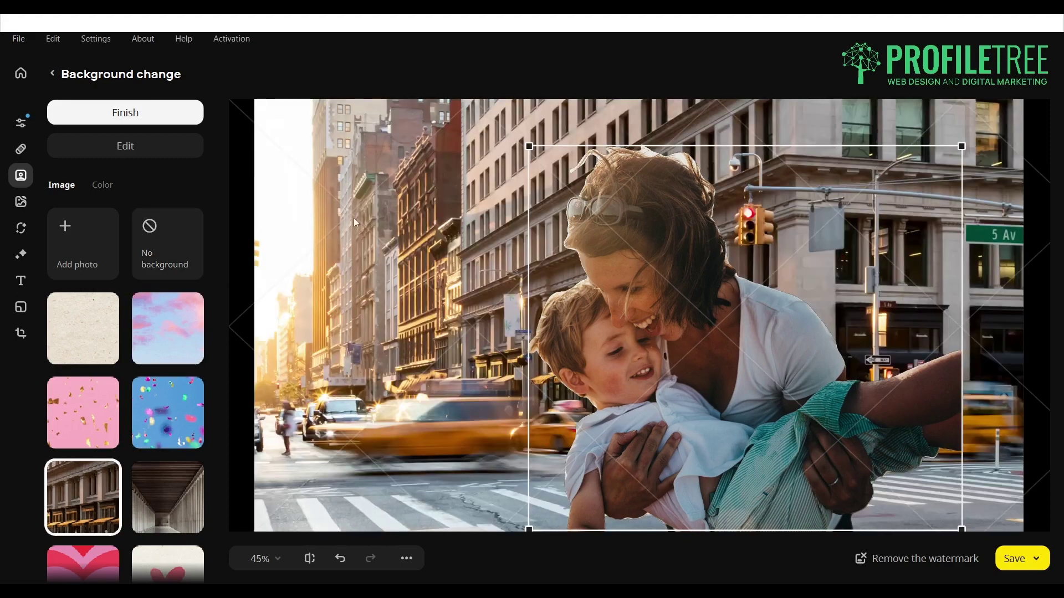
scroll(150, 354, down, 5)
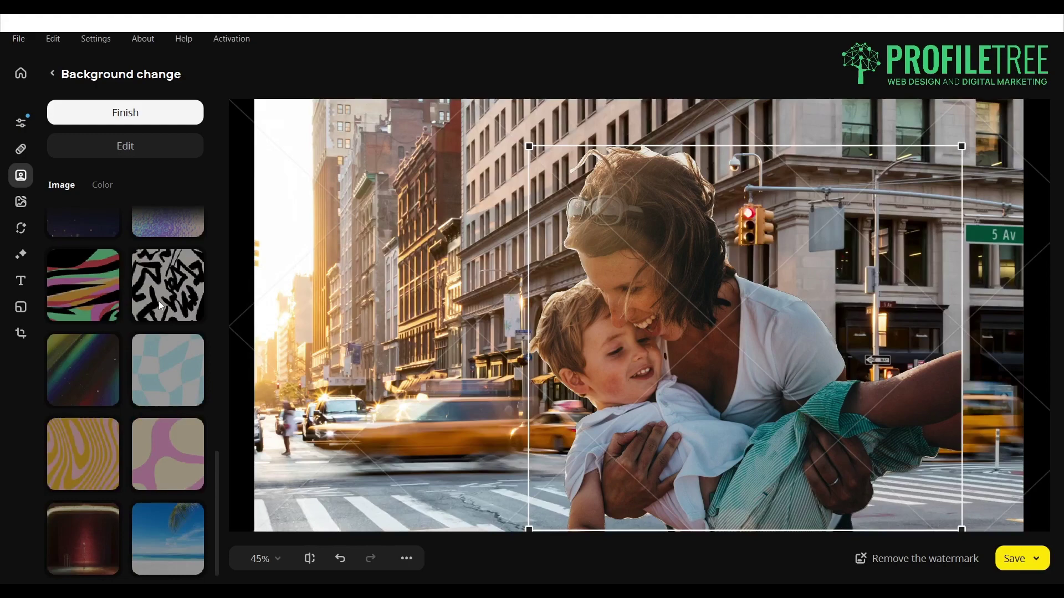
scroll(167, 388, up, 5)
click(160, 503)
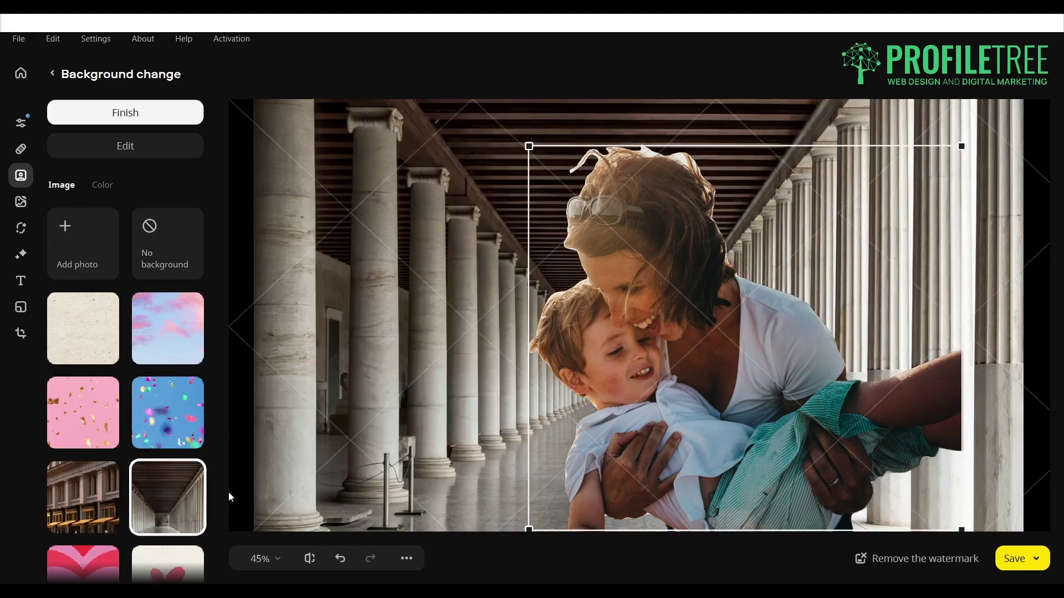
drag(622, 353, 527, 349)
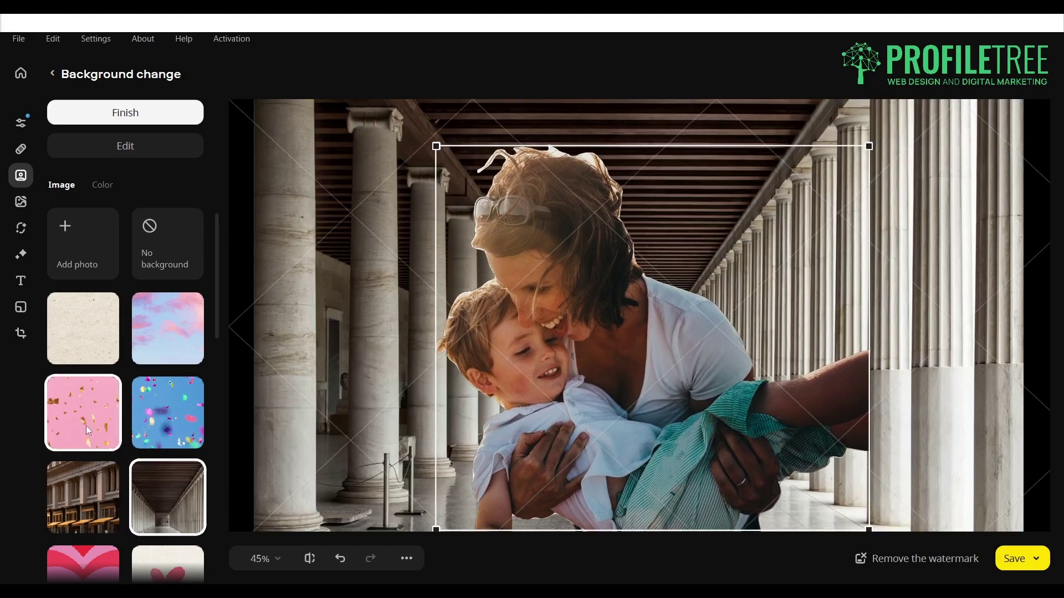
scroll(85, 425, down, 5)
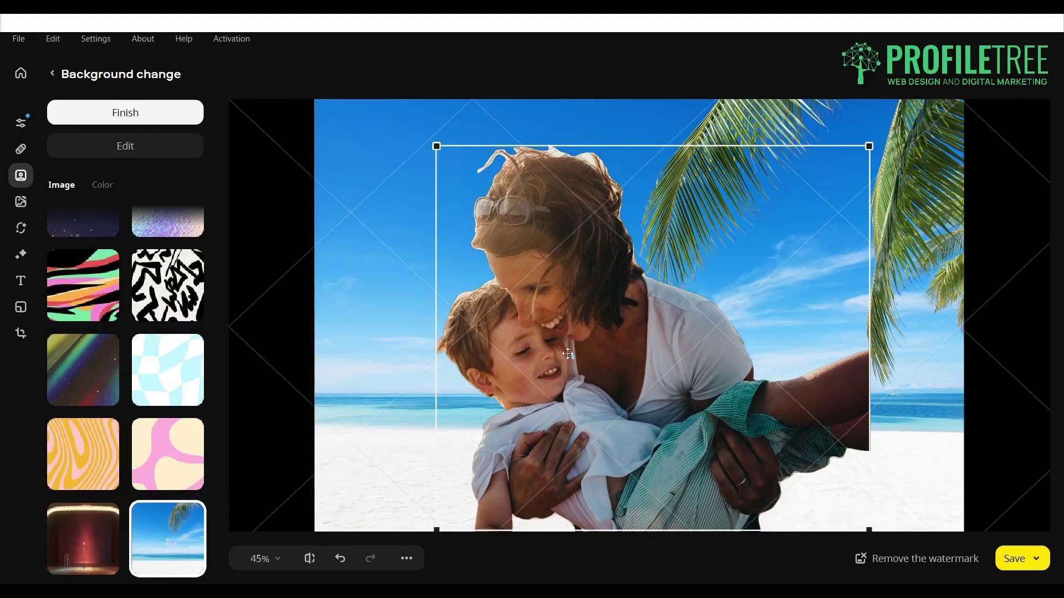
drag(637, 363, 546, 344)
click(94, 524)
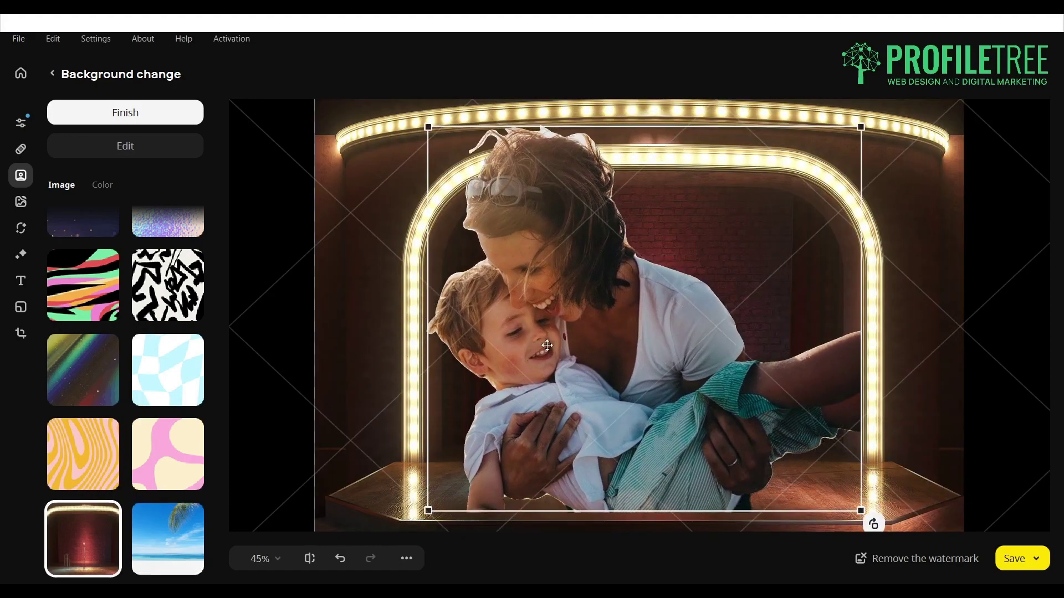
click(61, 316)
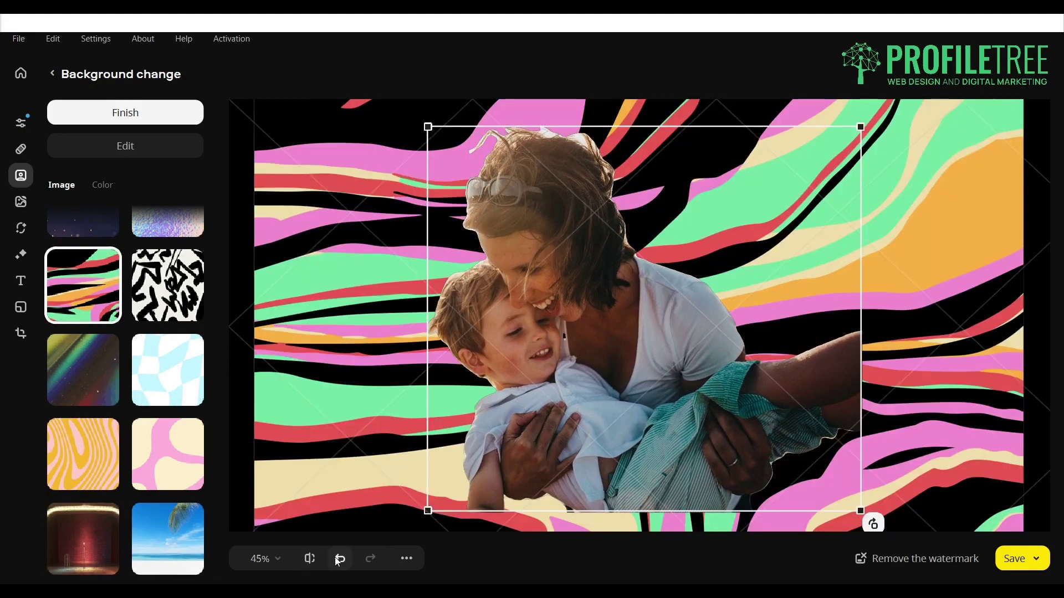
Undo the background changes back to the original beach photo.
click(340, 560)
click(340, 560)
click(341, 559)
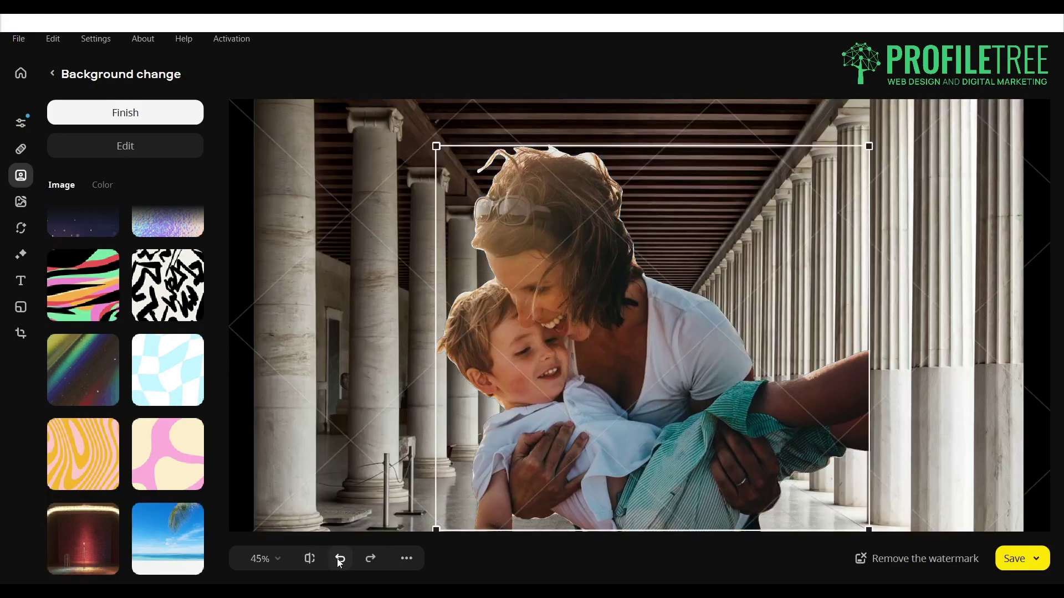
click(340, 560)
click(340, 559)
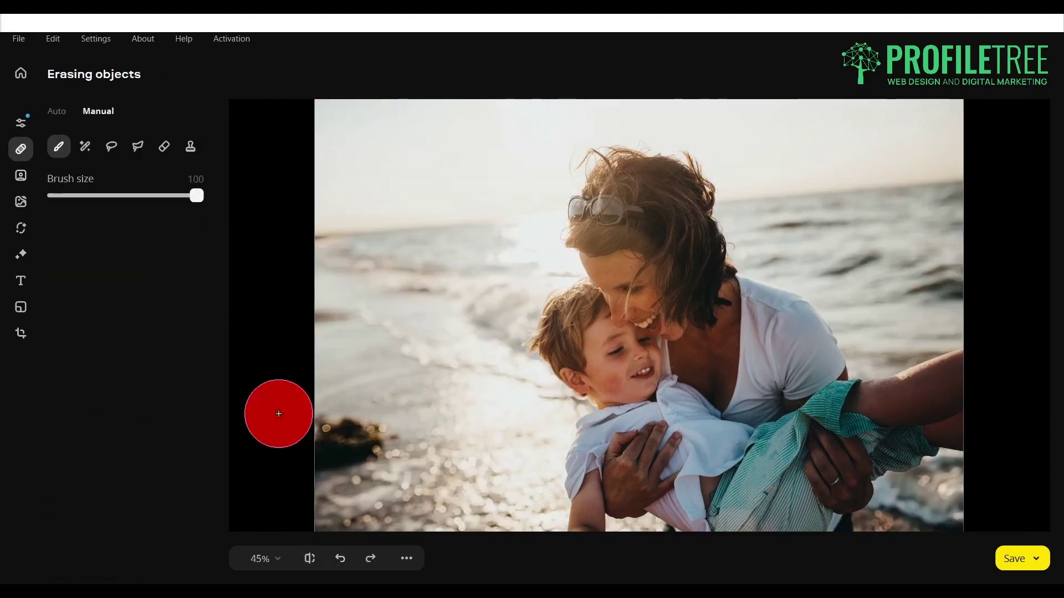
Choose manual background removal and select the sky above the sea as the object.
click(22, 176)
click(116, 186)
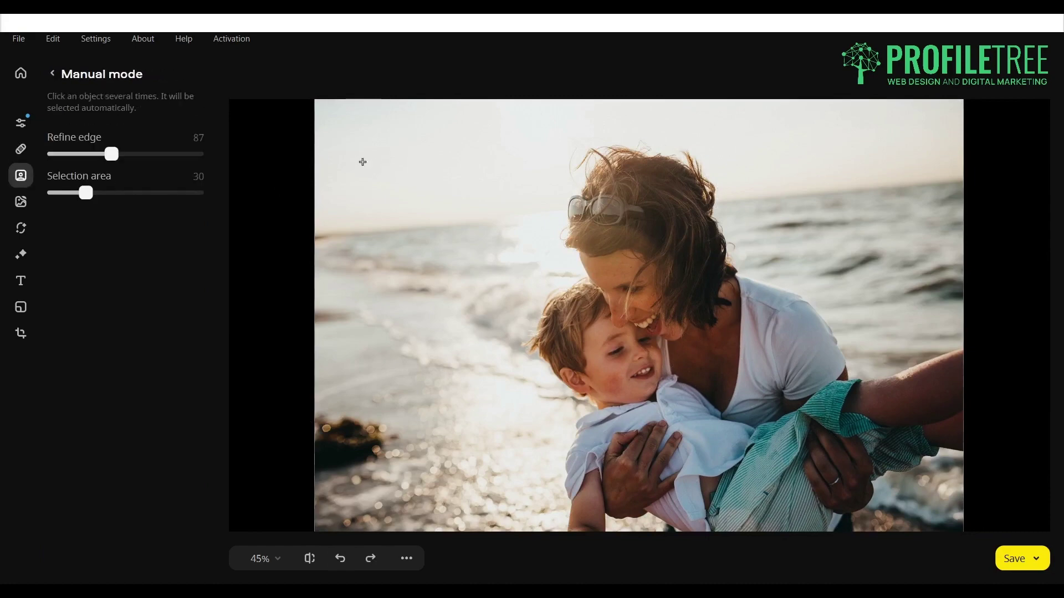
click(457, 194)
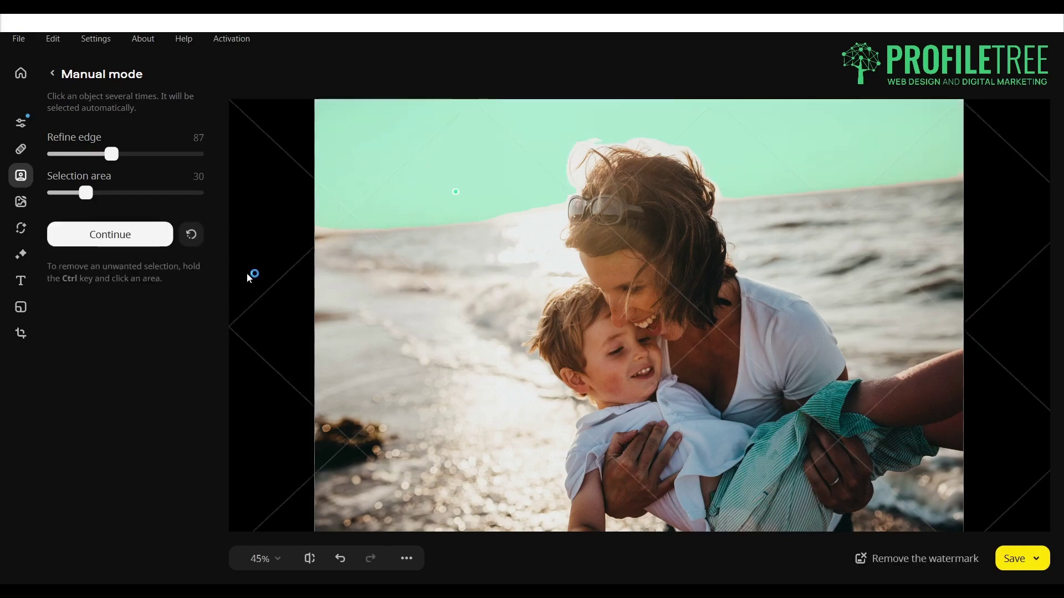
click(28, 204)
Confirm leaving the sky selection and switch to the portrait Retouching tool.
click(674, 312)
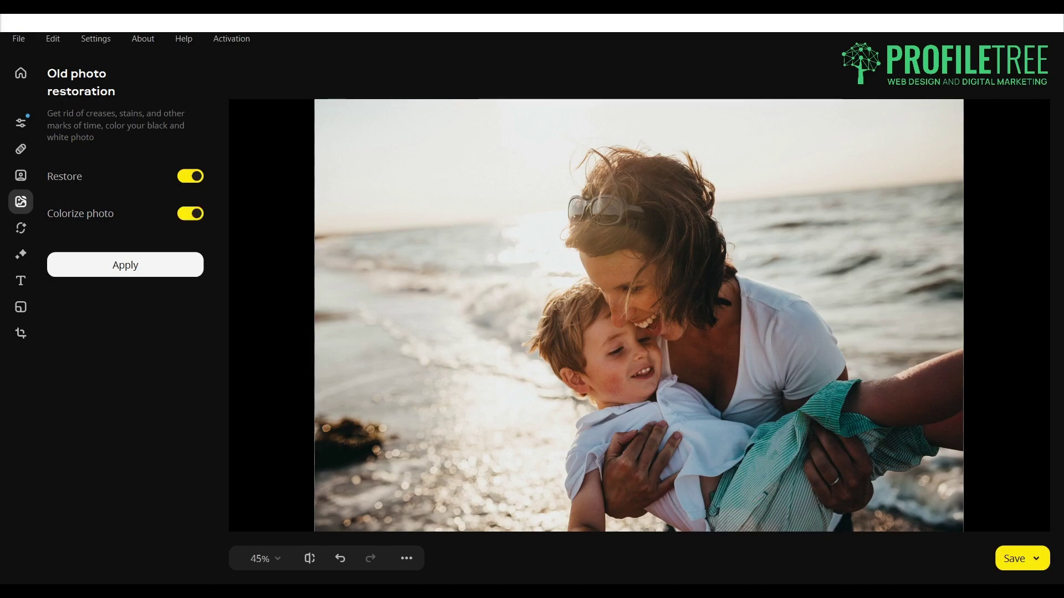
click(24, 231)
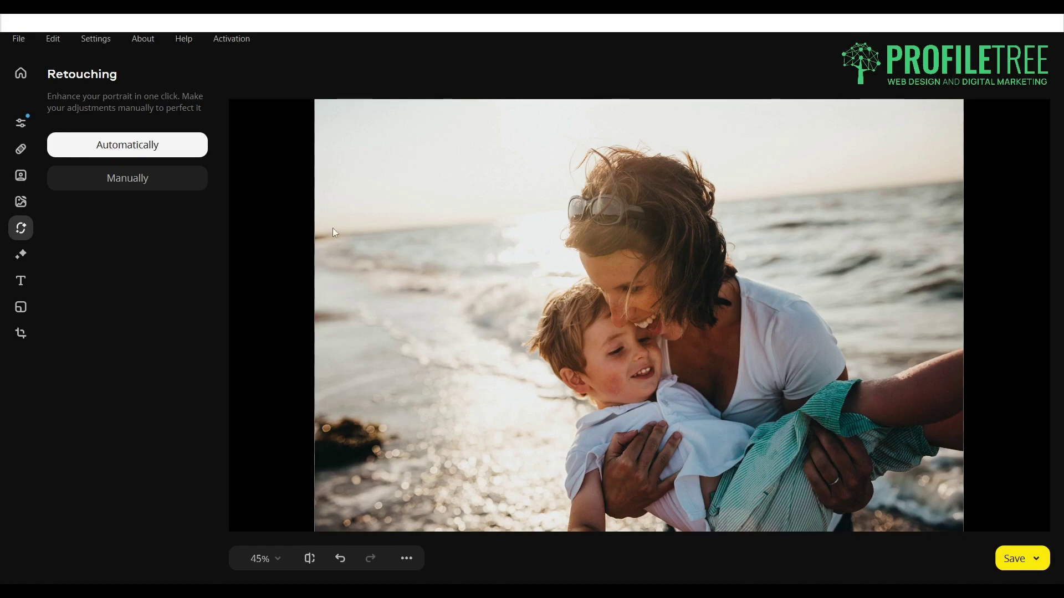
Choose manual retouching and expand Blush, Foundation, Shine removal and Skin smoothing settings.
click(191, 178)
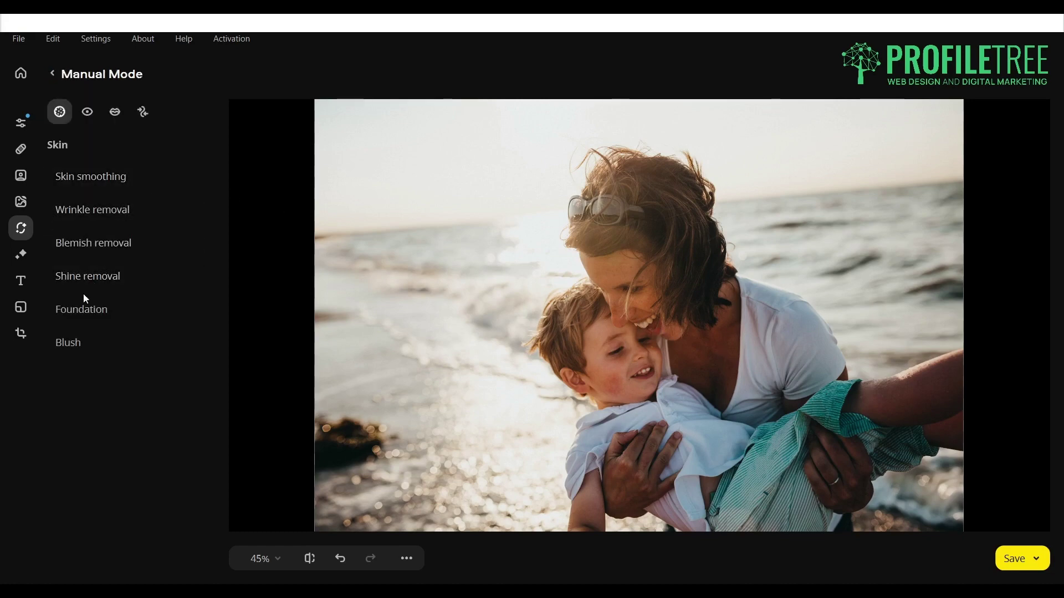
click(86, 339)
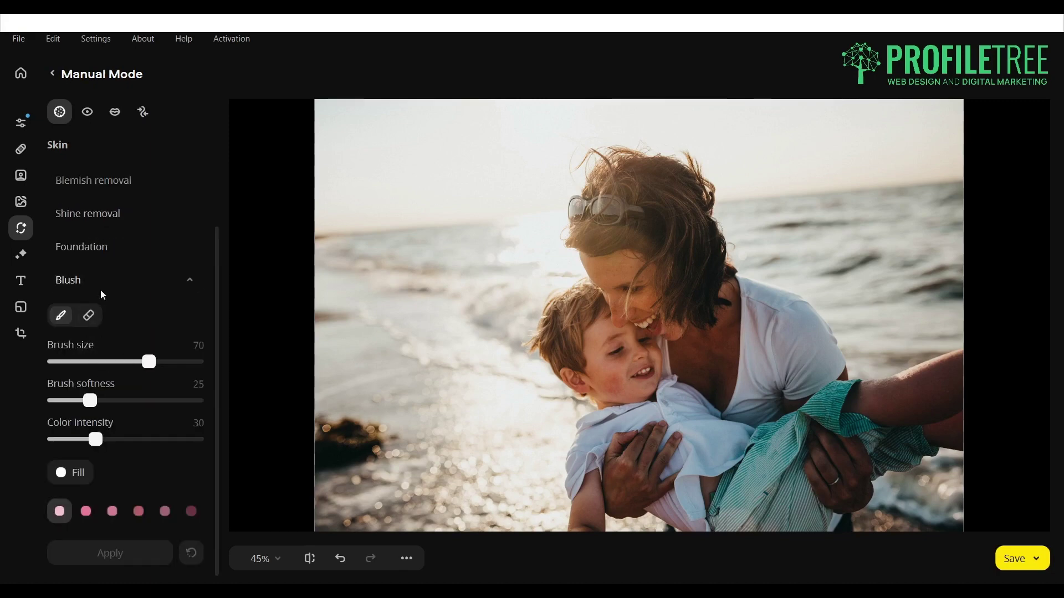
click(95, 248)
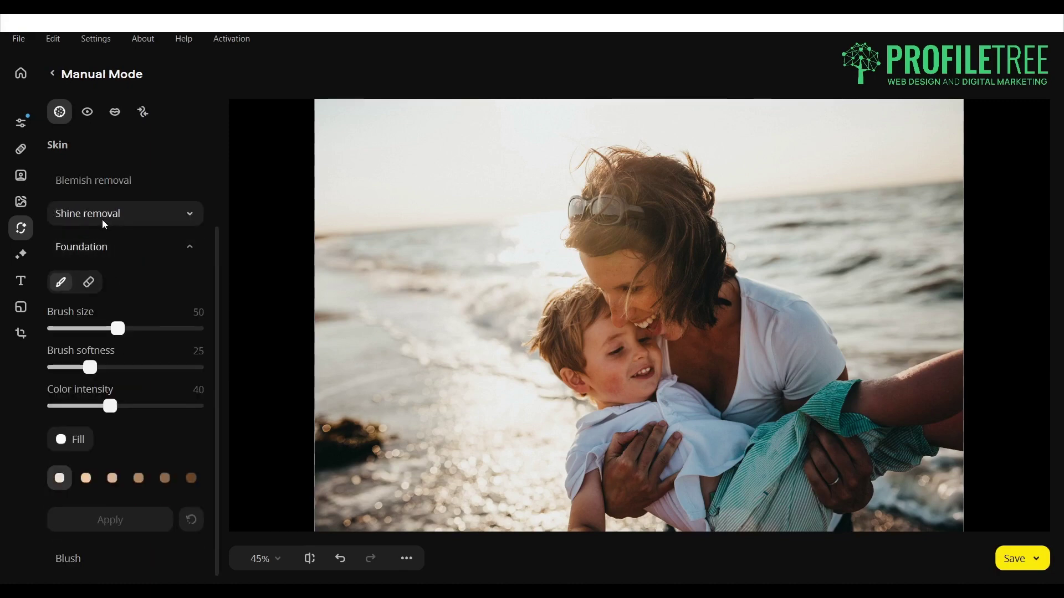
click(103, 220)
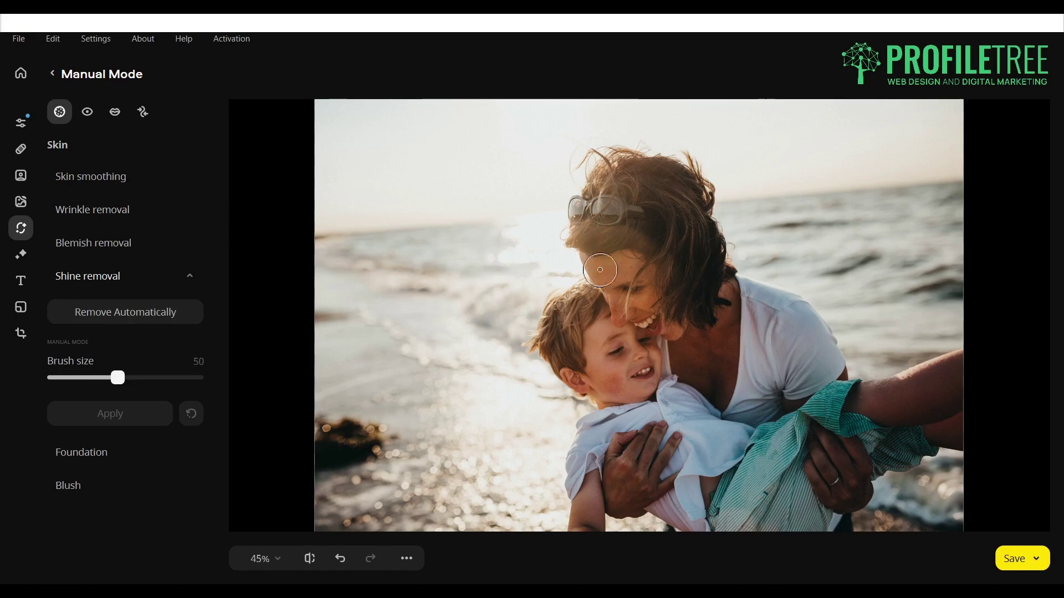
click(127, 175)
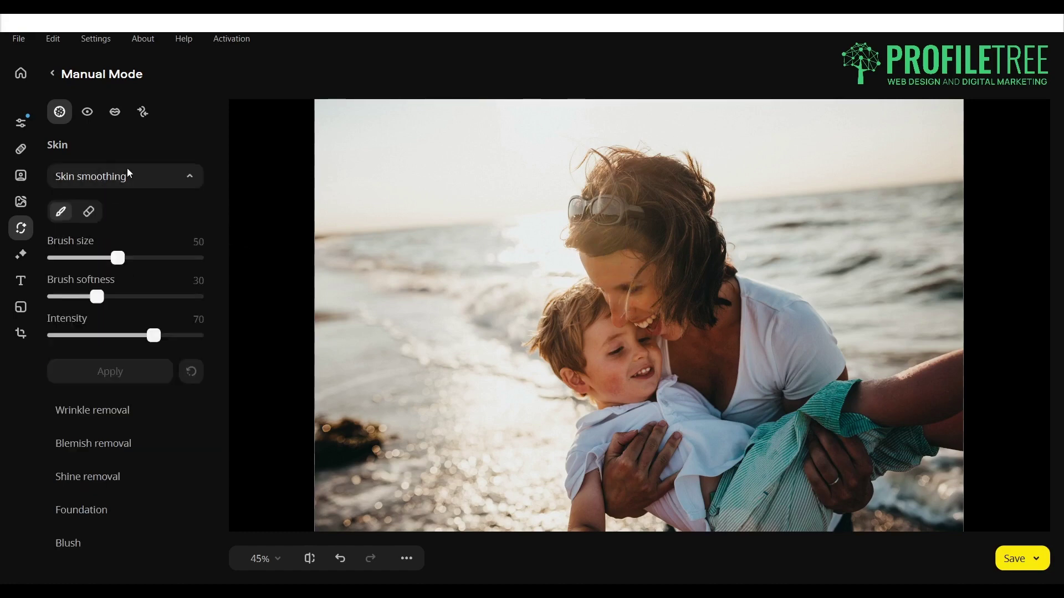
Paint skin smoothing over the woman's face, shrink the brush to 23, and paint again.
mouse_move(608, 249)
mouse_down()
mouse_move(619, 319)
mouse_move(625, 267)
mouse_move(614, 336)
mouse_move(634, 305)
mouse_move(657, 328)
mouse_move(616, 301)
mouse_move(646, 307)
mouse_move(640, 341)
mouse_move(626, 333)
mouse_move(594, 417)
mouse_up()
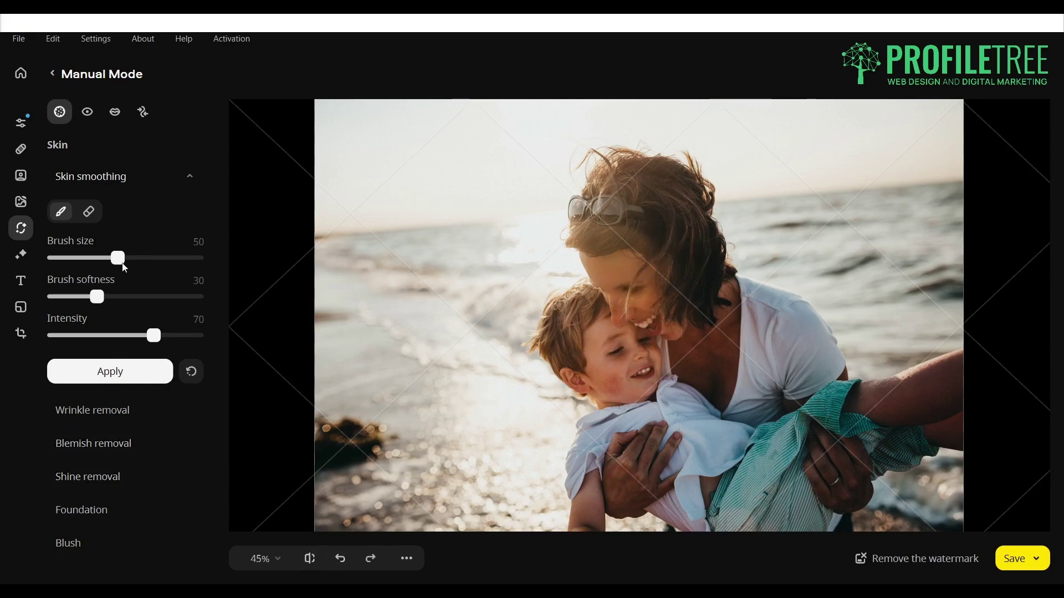
drag(124, 259, 89, 264)
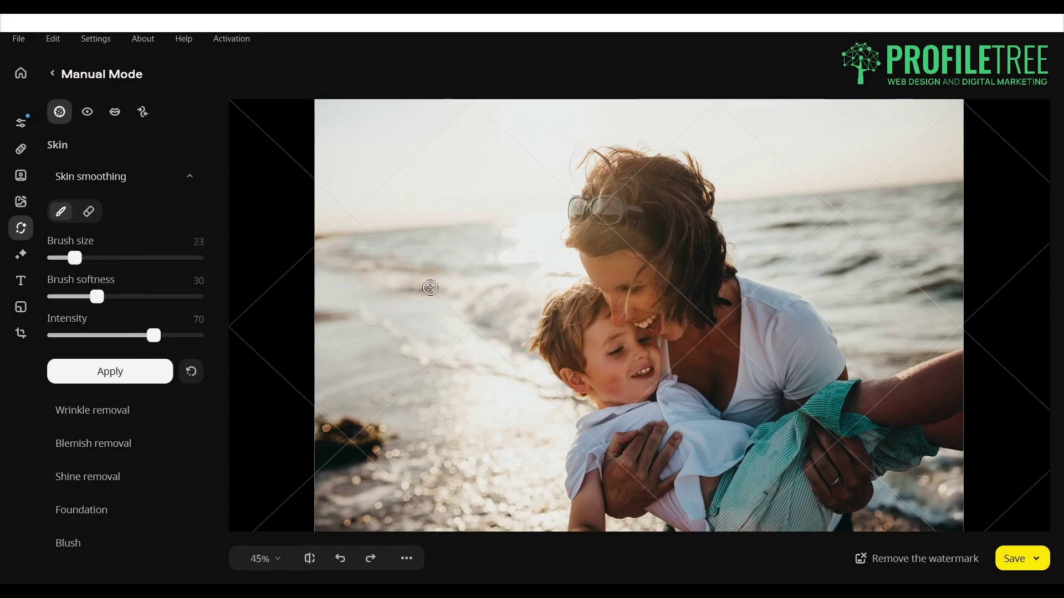
mouse_move(604, 276)
mouse_down()
mouse_move(632, 269)
mouse_move(602, 288)
mouse_up()
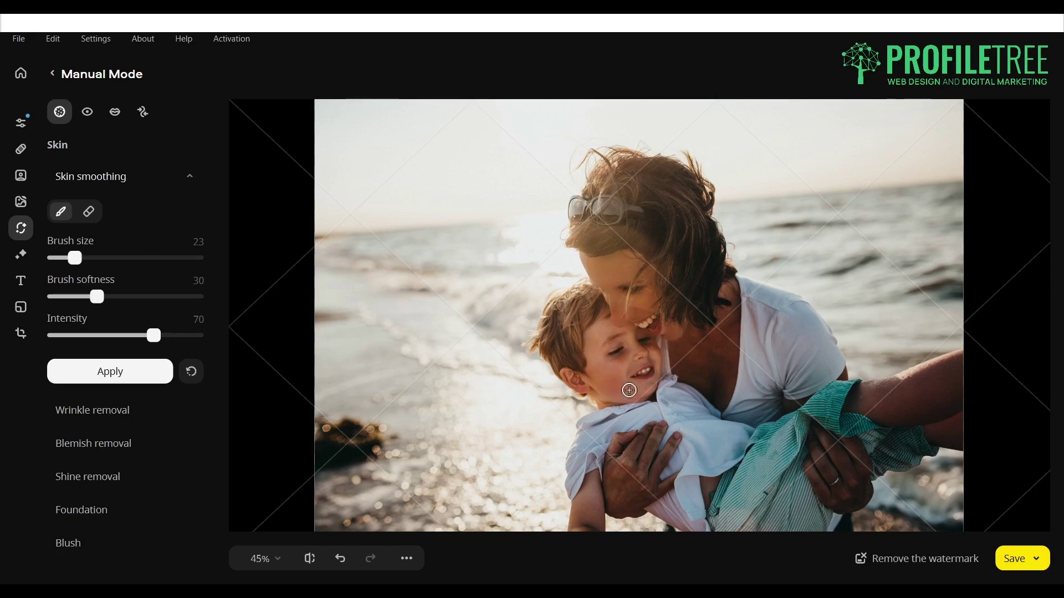
Set skin smoothing to intensity 63, brush softness 75 and brush size 34.
drag(143, 343, 104, 337)
drag(95, 343, 70, 337)
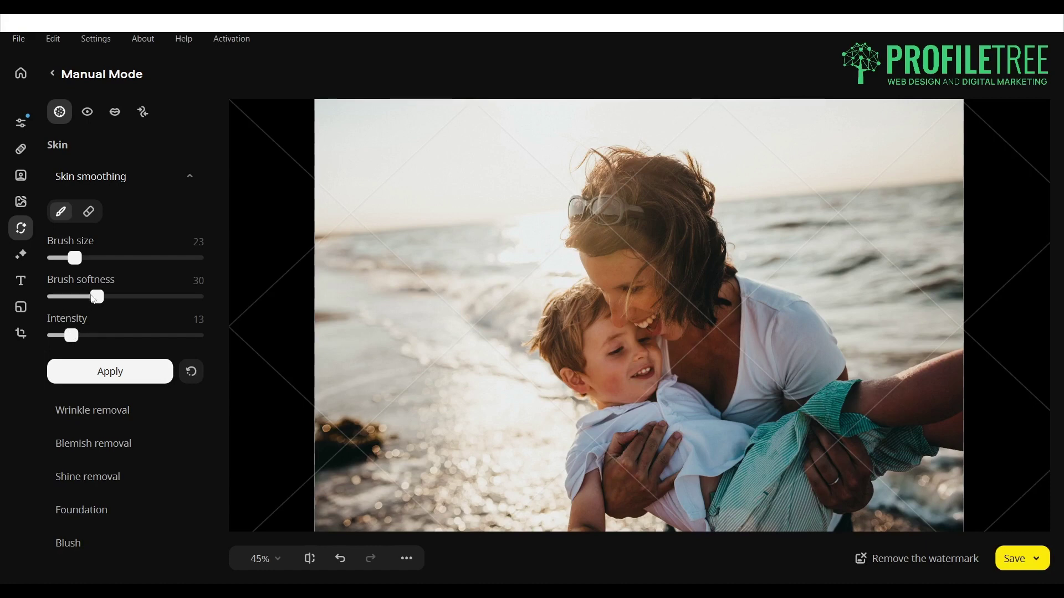
drag(94, 300, 158, 299)
drag(97, 260, 125, 258)
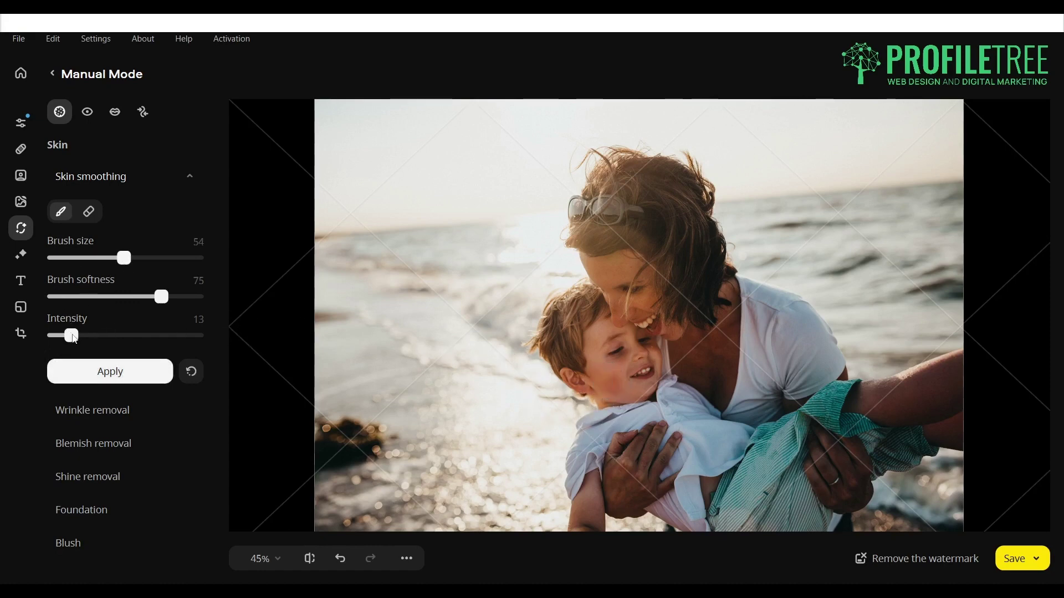
click(198, 336)
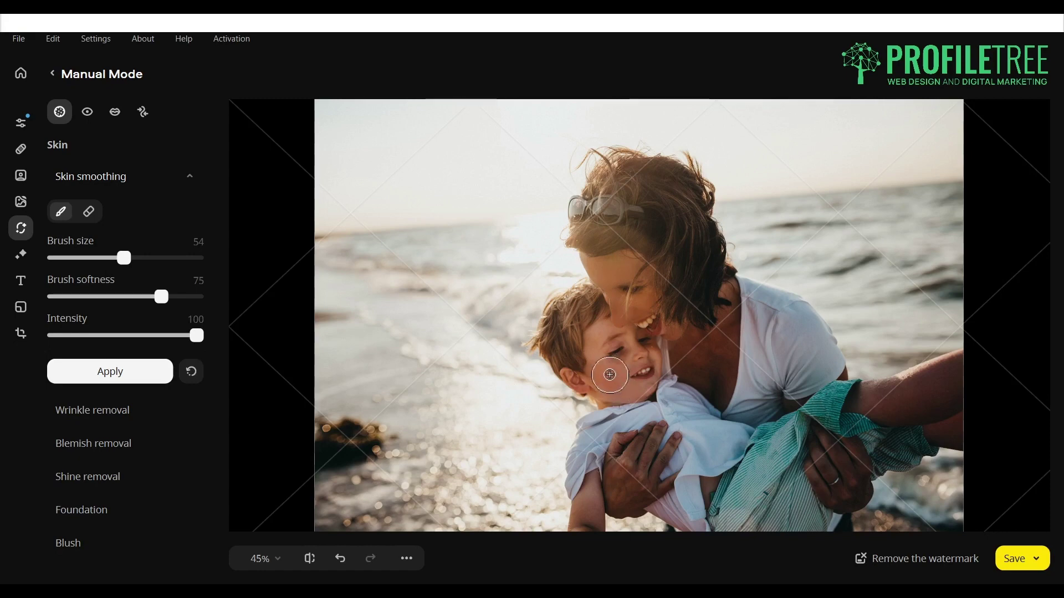
drag(197, 336, 143, 336)
drag(124, 258, 92, 258)
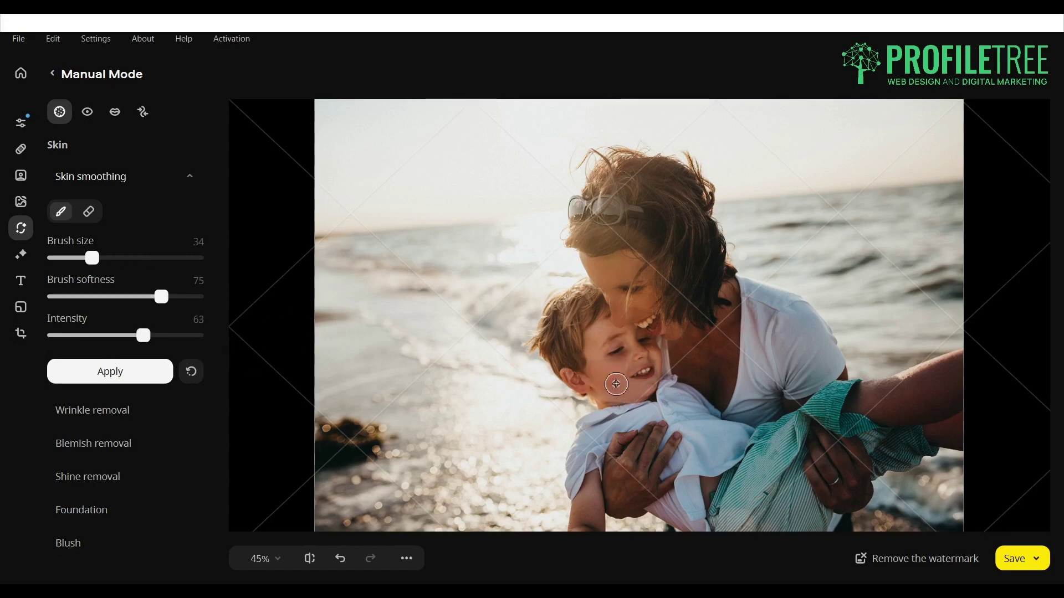
Smooth the boy's cheek, stay on the unsaved-changes prompt, and apply the smoothing.
mouse_move(594, 358)
mouse_down()
mouse_move(615, 379)
mouse_move(590, 356)
mouse_move(600, 372)
mouse_up()
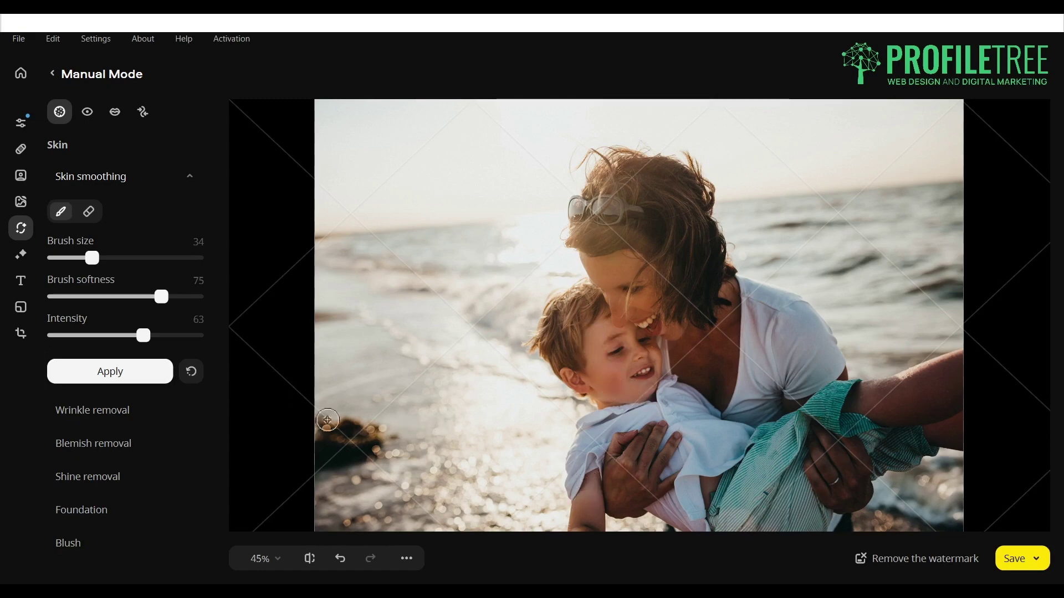
click(95, 446)
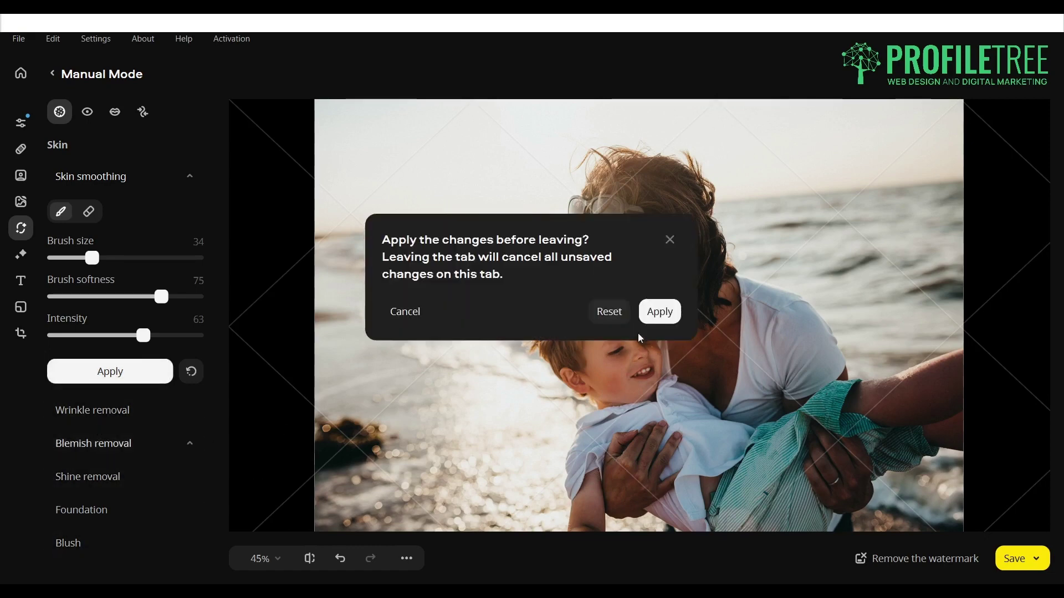
click(670, 239)
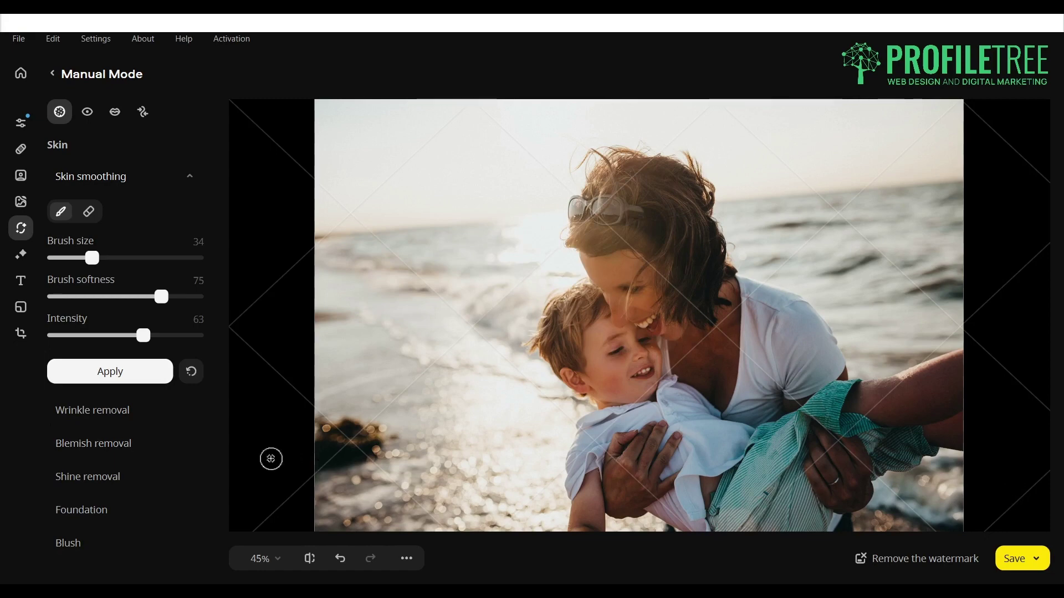
click(109, 378)
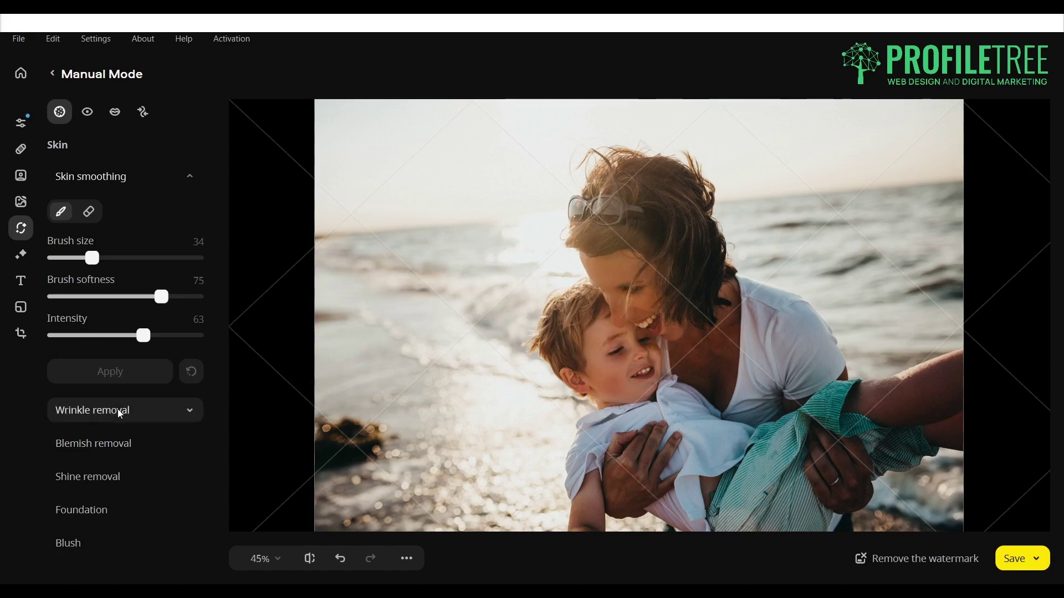
Try blemish removal on a spot near the boy's chin, then reset it.
click(116, 446)
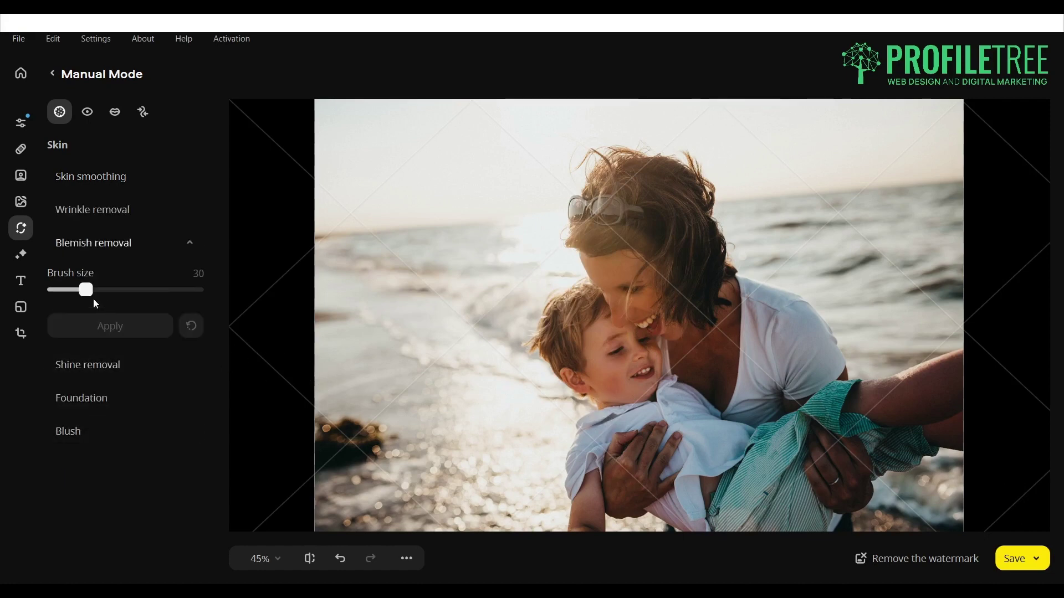
click(617, 398)
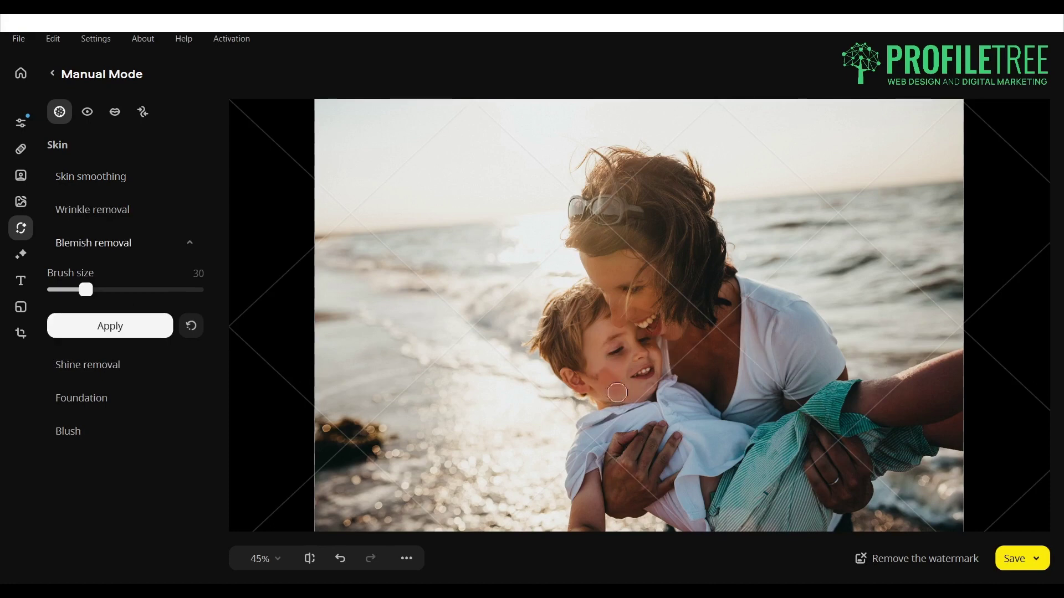
click(183, 328)
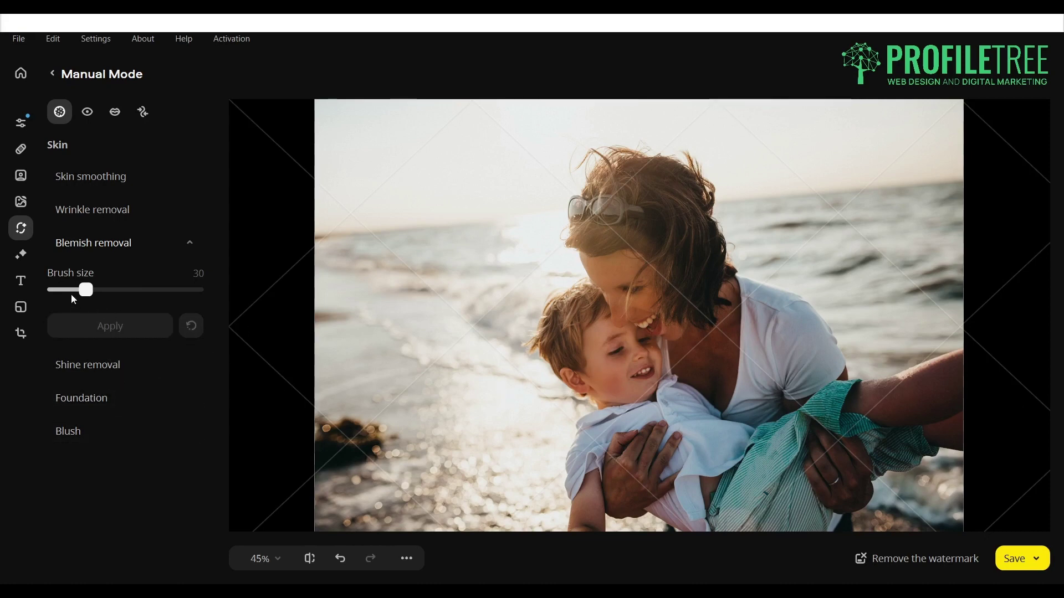
Expand the Wrinkle removal, Shine removal and Foundation settings in turn.
click(130, 210)
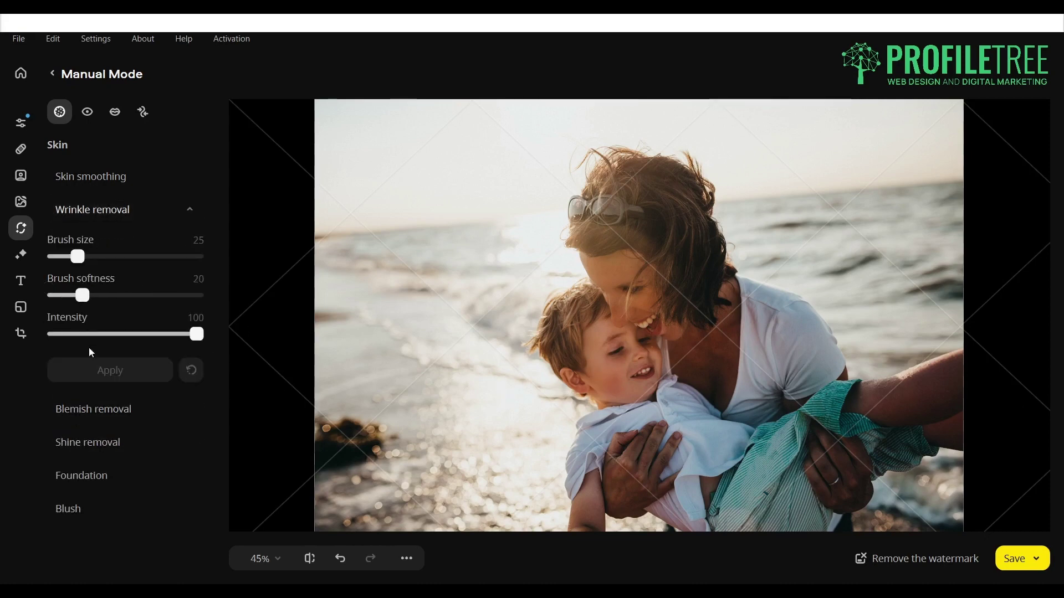
click(83, 415)
click(105, 362)
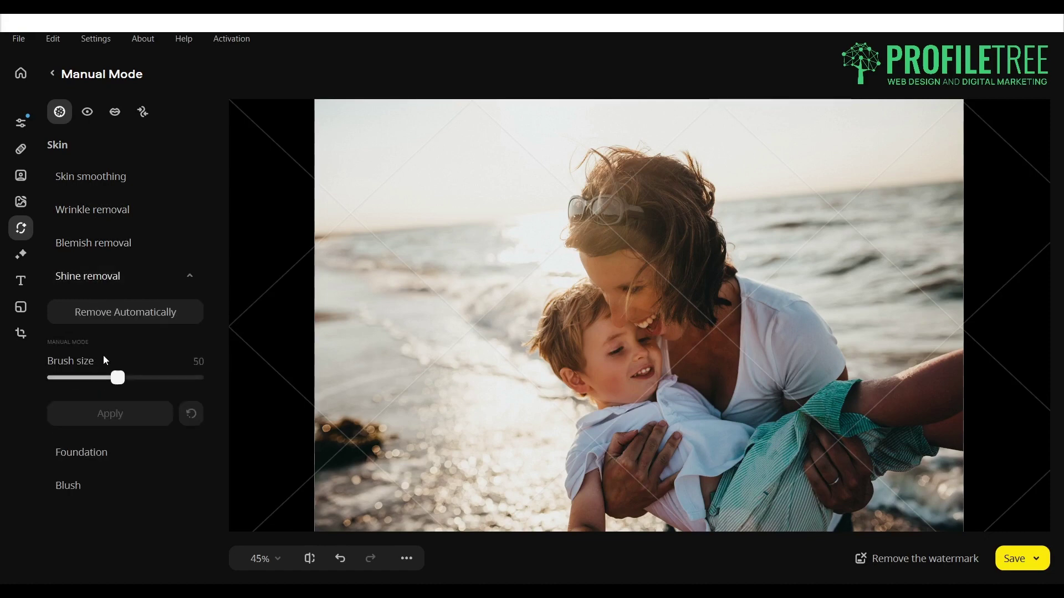
Trial-paint the boy's cheek with the second skin tone at brush size 27, then discard it.
click(85, 451)
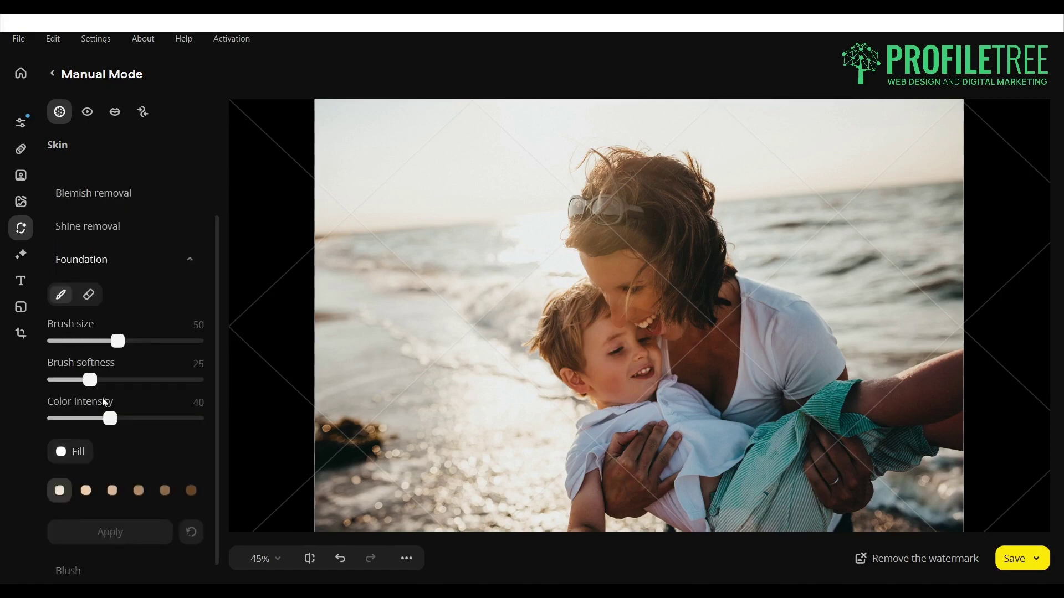
click(90, 491)
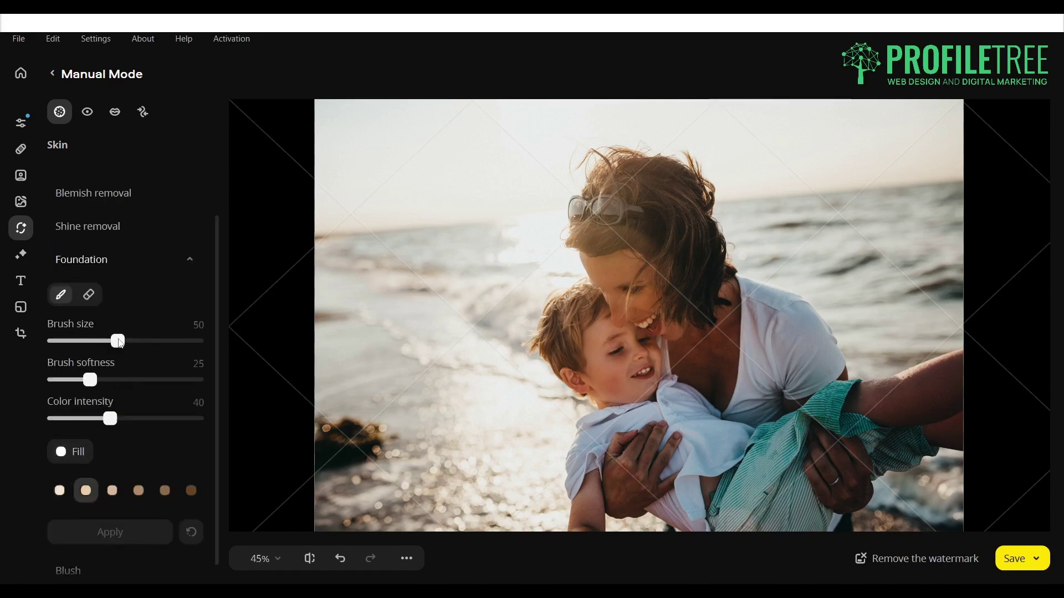
drag(118, 341, 81, 341)
drag(599, 373, 618, 393)
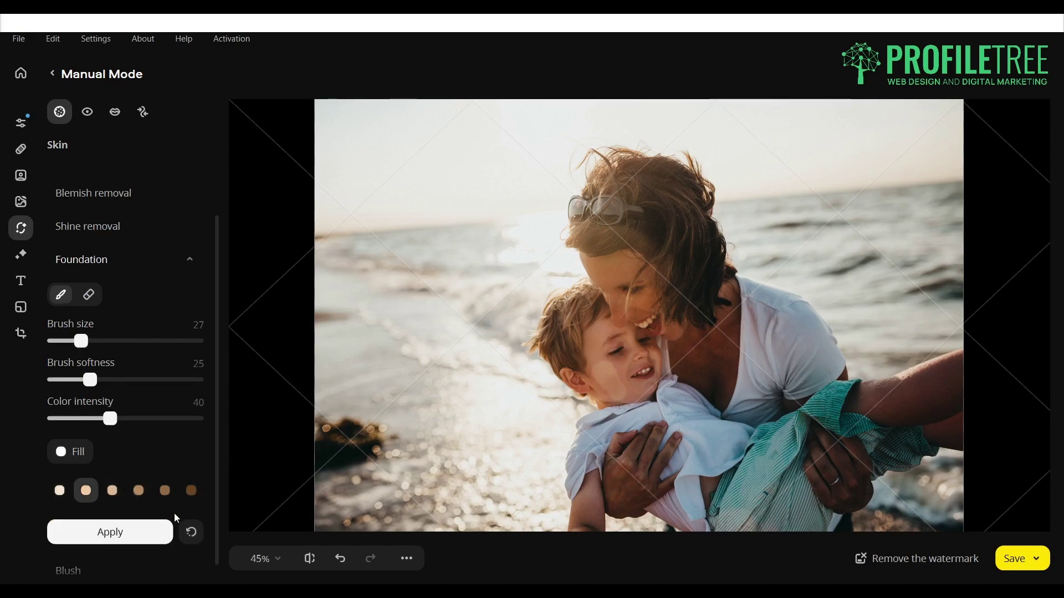
click(193, 538)
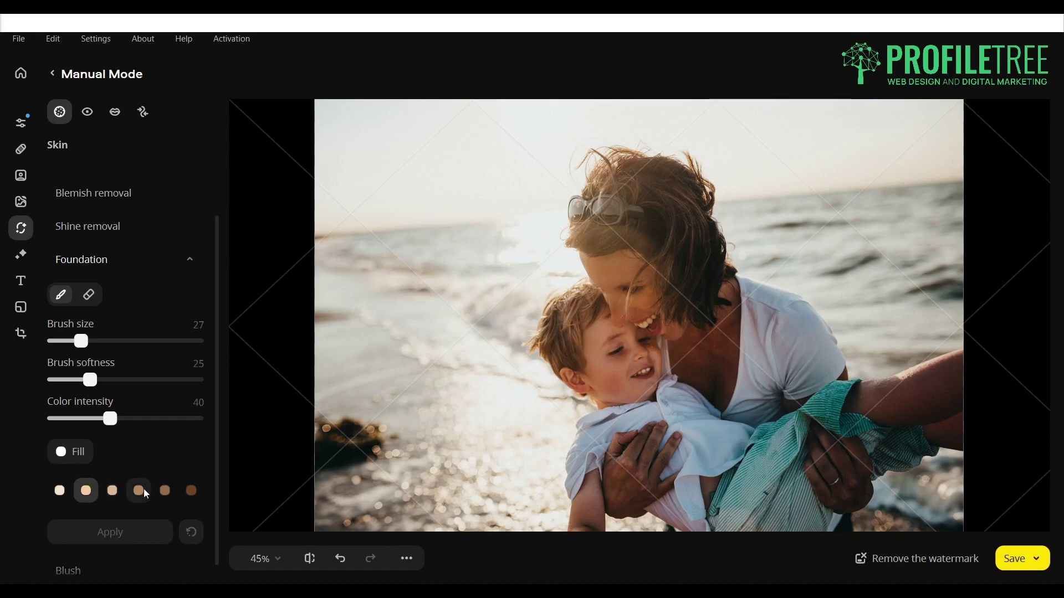
Repaint the cheek with the fourth tone, then apply the fifth, darker tan tone.
click(145, 493)
mouse_move(608, 368)
mouse_down()
mouse_move(561, 372)
mouse_move(599, 410)
mouse_move(603, 370)
mouse_move(625, 389)
mouse_move(602, 369)
mouse_move(608, 390)
mouse_move(602, 375)
mouse_move(635, 393)
mouse_move(591, 362)
mouse_move(620, 386)
mouse_move(618, 373)
mouse_move(625, 406)
mouse_move(602, 370)
mouse_move(605, 382)
mouse_move(595, 377)
mouse_move(631, 397)
mouse_move(604, 378)
mouse_move(621, 383)
mouse_move(576, 395)
mouse_up()
click(192, 531)
click(165, 489)
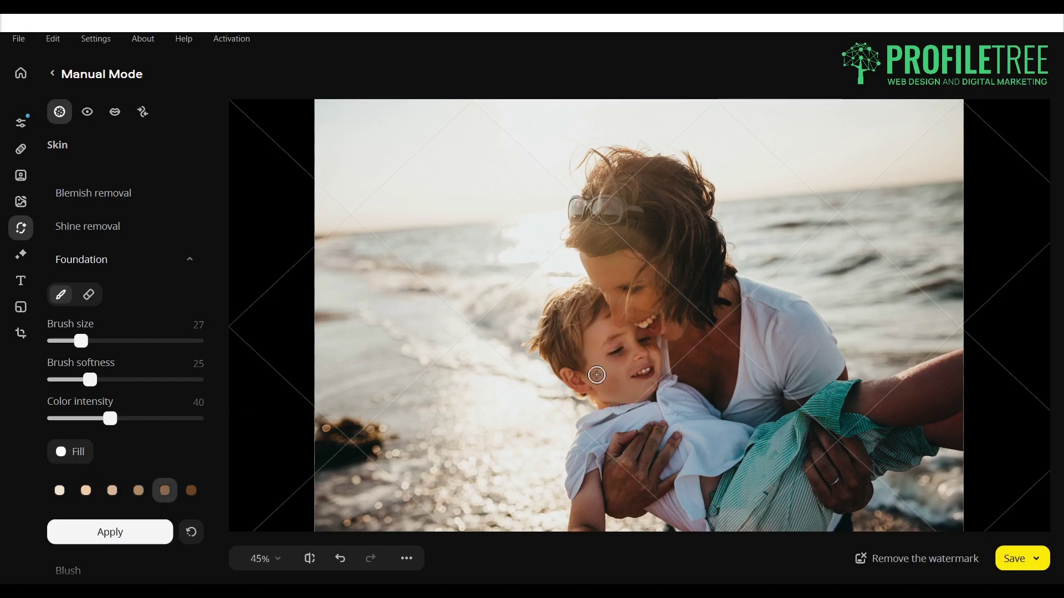
click(101, 532)
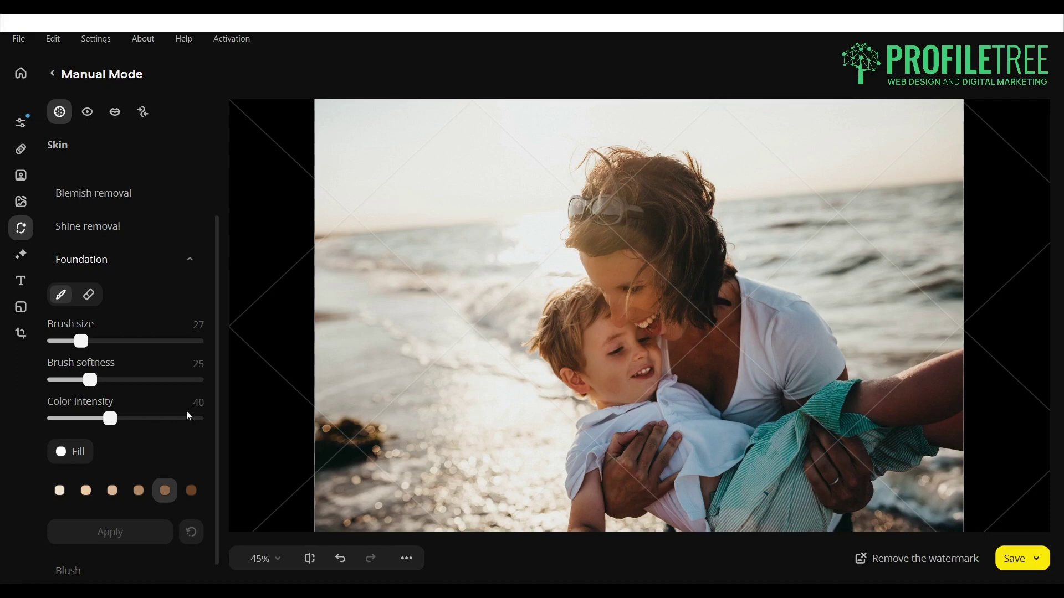
Preview the Saturday night, Partial eclipse and Wood effects, then apply Turner to the photo.
click(28, 261)
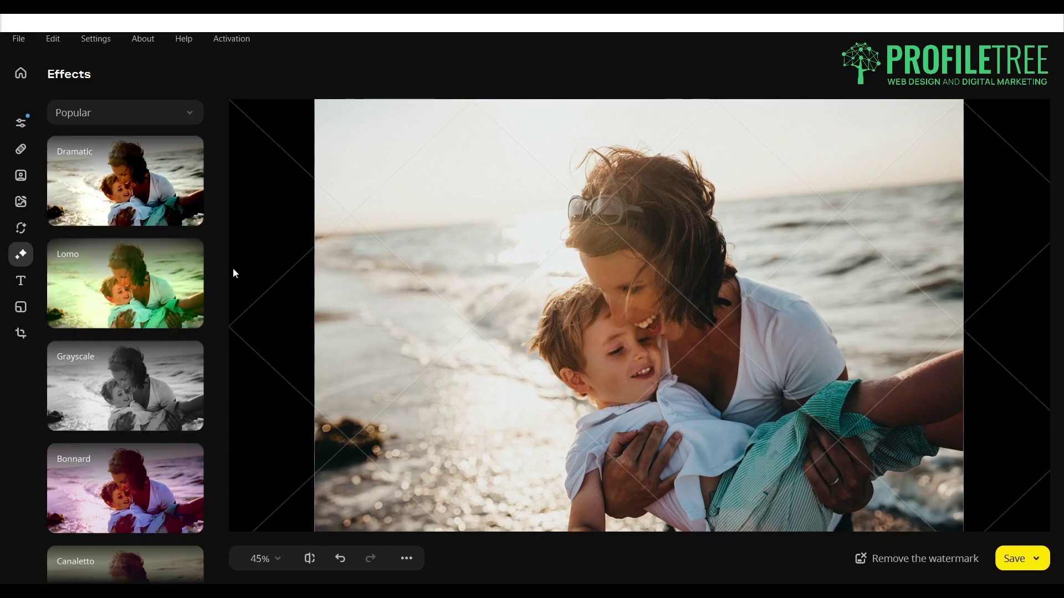
scroll(138, 415, down, 10)
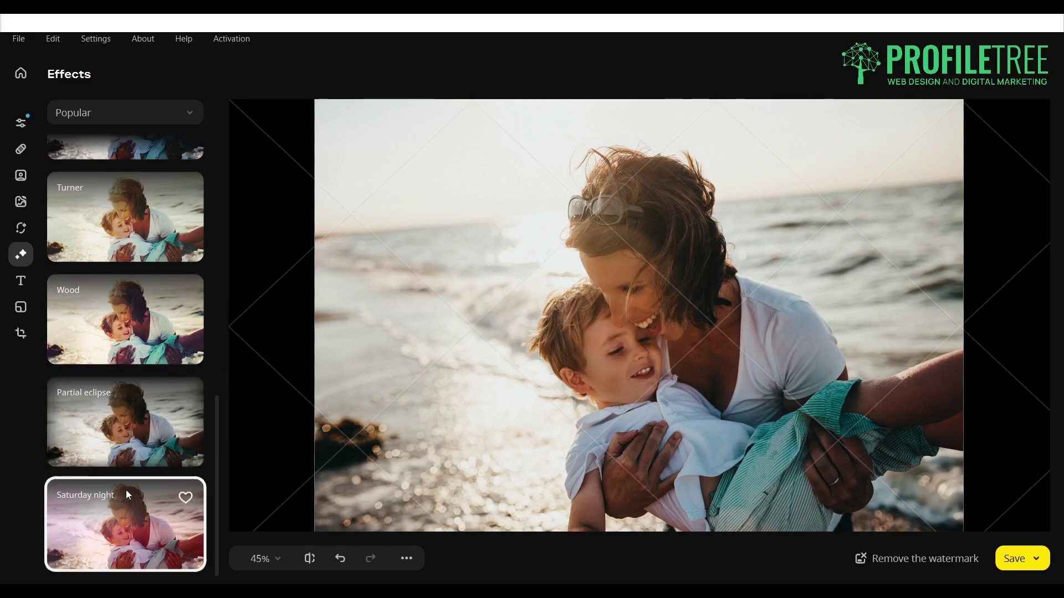
click(159, 512)
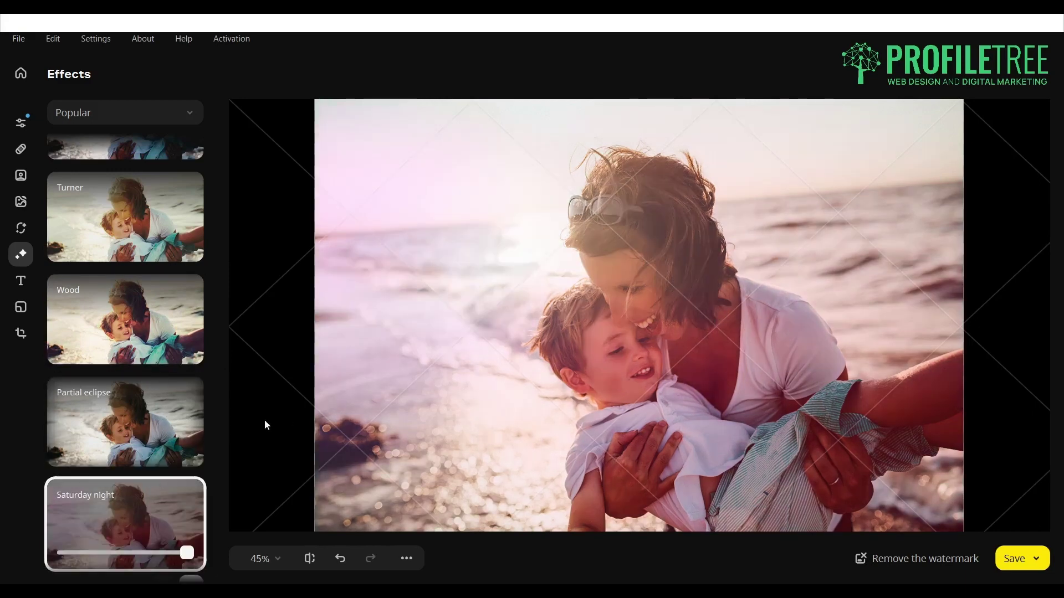
click(132, 413)
click(135, 348)
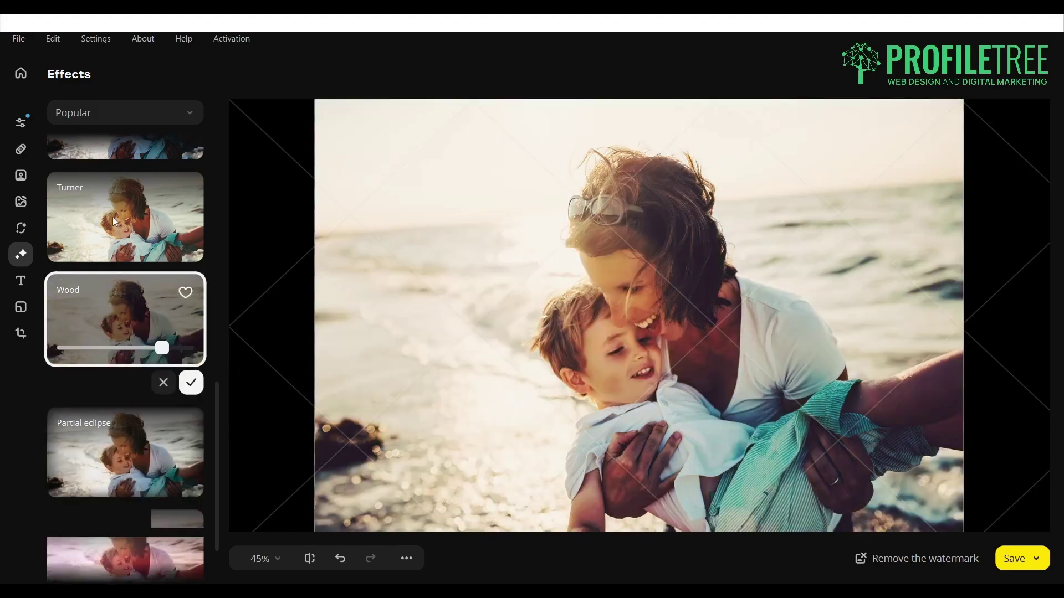
click(114, 222)
click(191, 279)
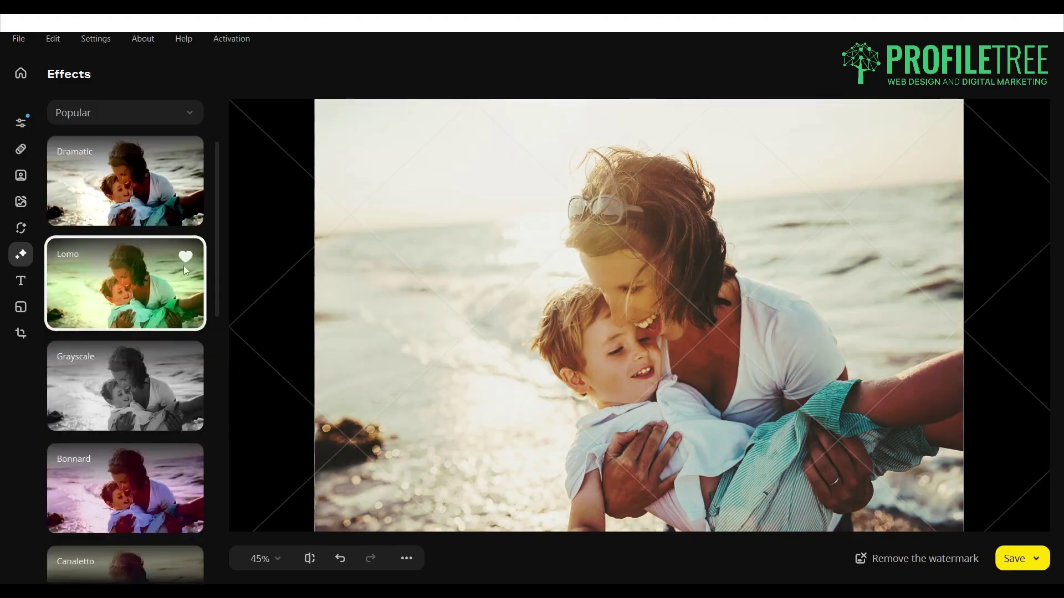
Keep the pending effect changes when leaving for Text, then show the Picture in Picture tools.
click(20, 283)
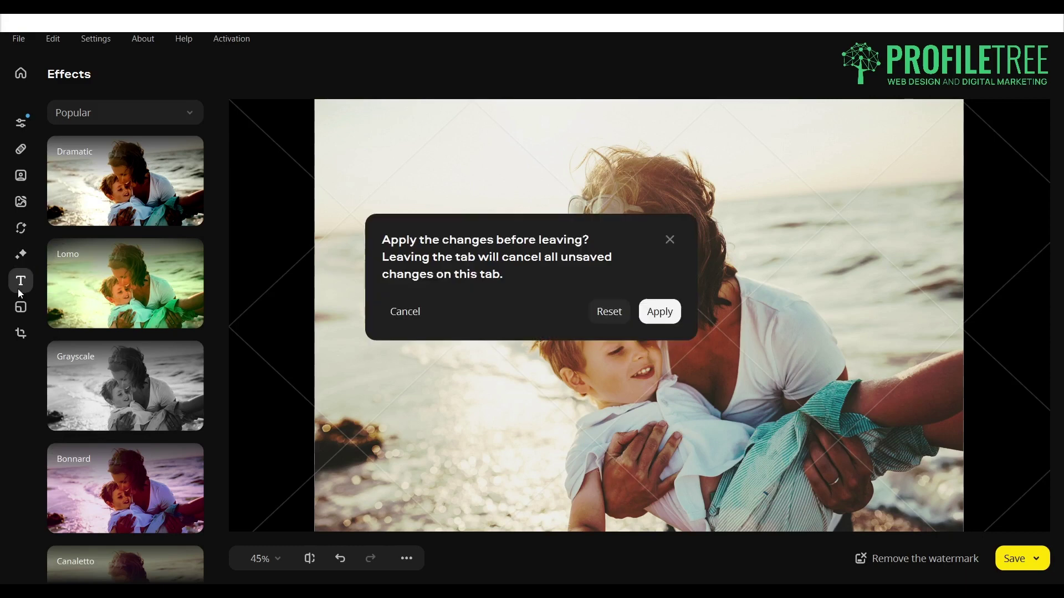
click(675, 311)
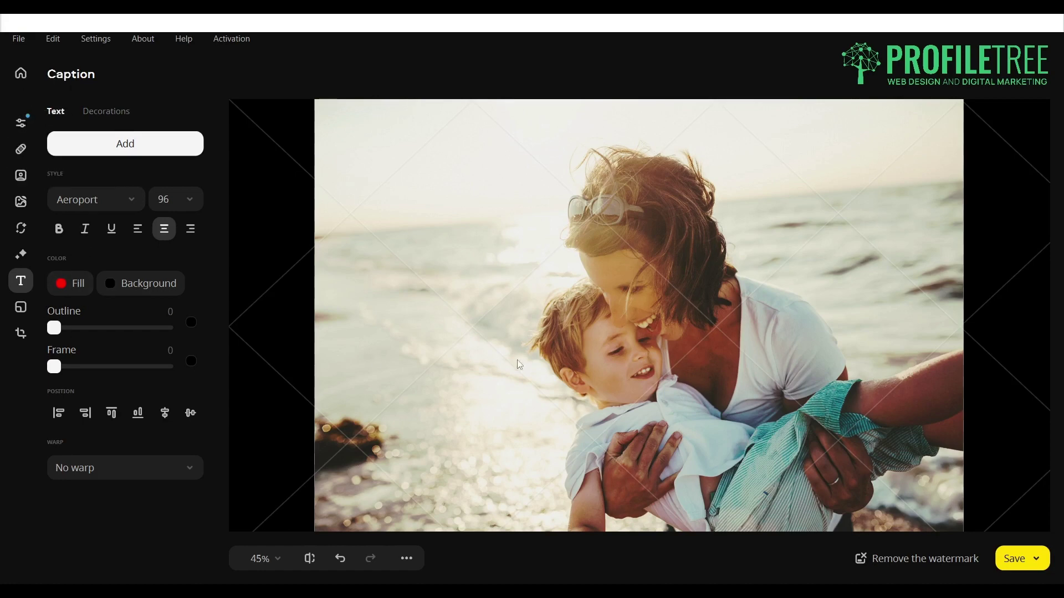
click(25, 308)
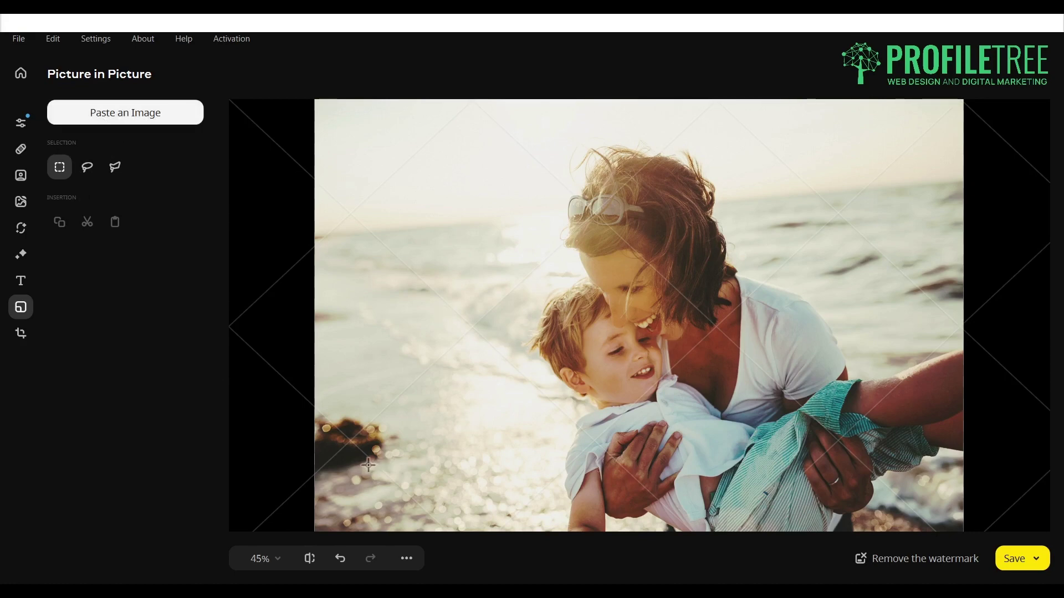
Crop in from the left and right edges to 1415 × 1380.
click(28, 337)
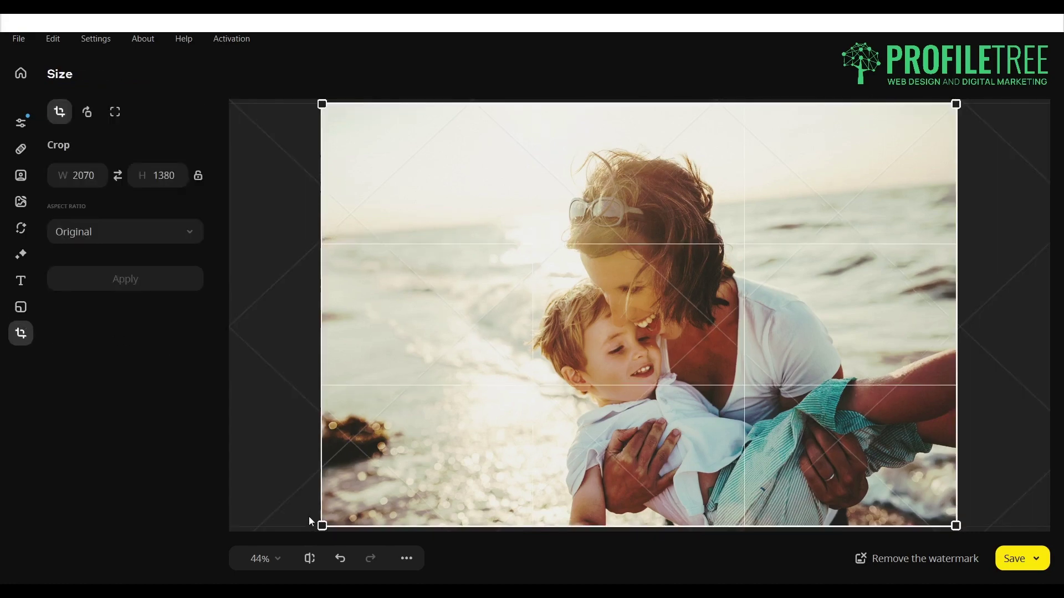
drag(318, 344, 444, 335)
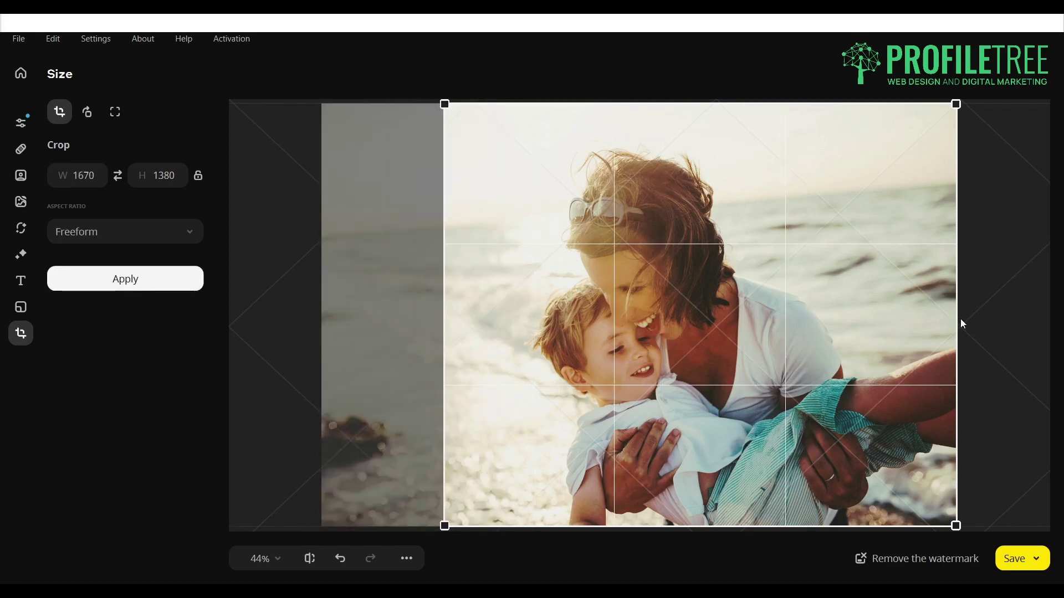
drag(958, 322, 878, 324)
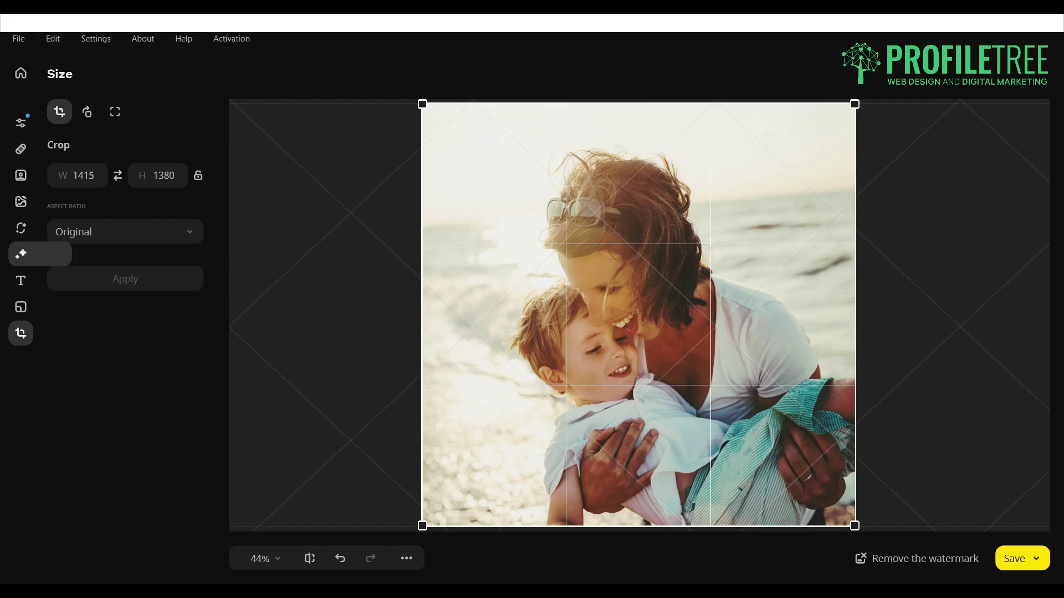
Look through the File menu options, then dismiss the menus.
click(29, 39)
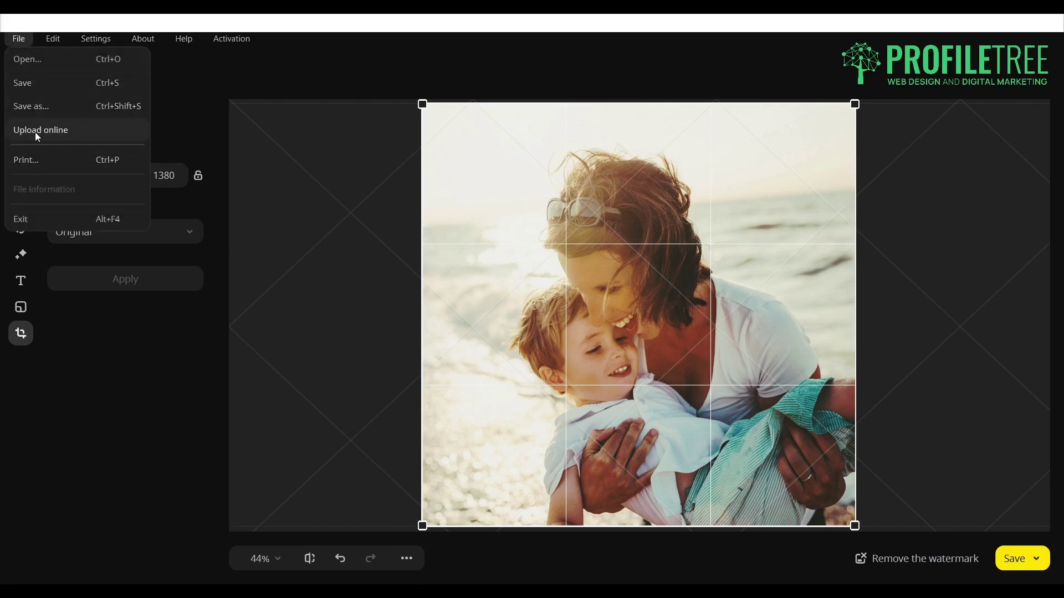
mouse_move(54, 40)
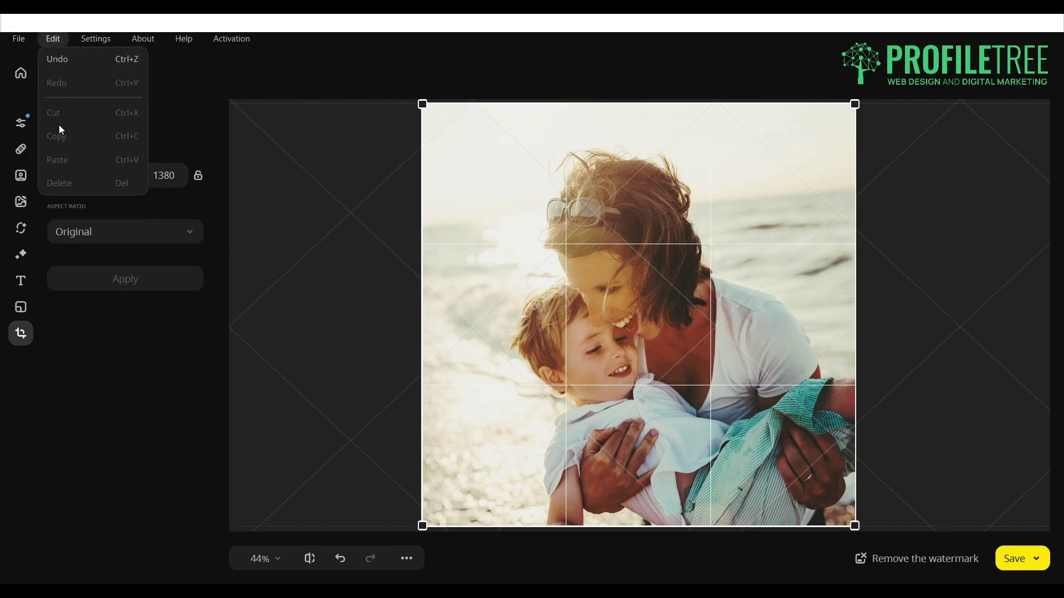
mouse_move(92, 45)
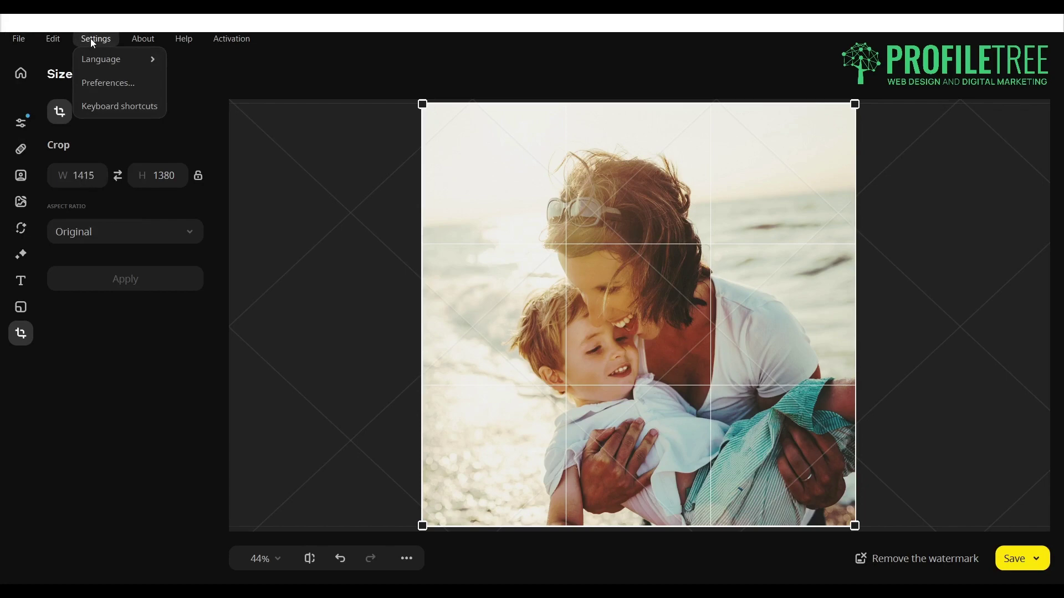
mouse_move(219, 41)
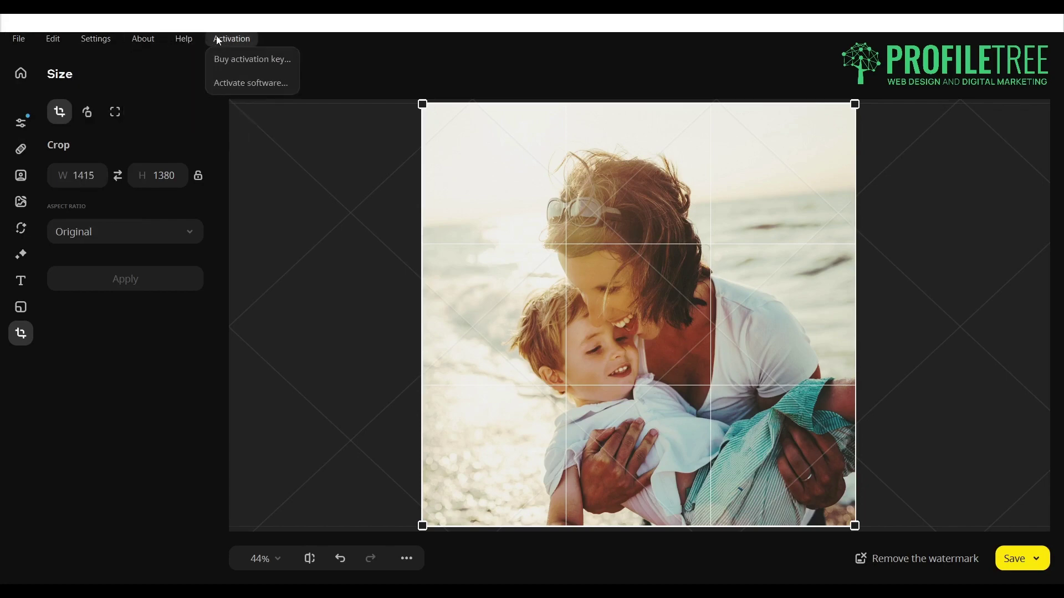
click(34, 324)
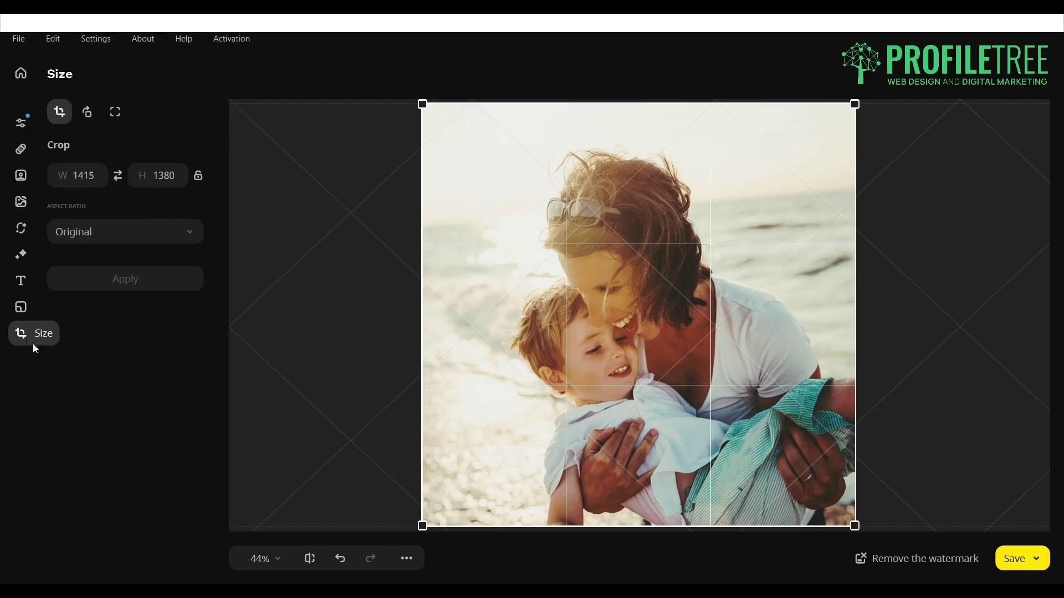